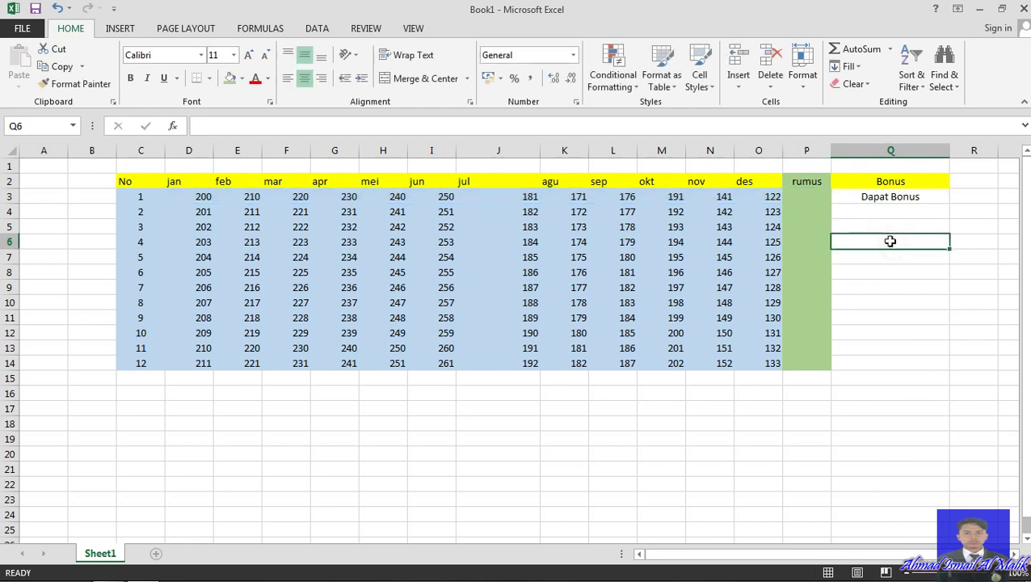
Step: Clear the bonus formula from cell Q3 under the Bonus header
{"action": "left_click", "coordinate": [877, 208]}
{"action": "left_click", "coordinate": [869, 198]}
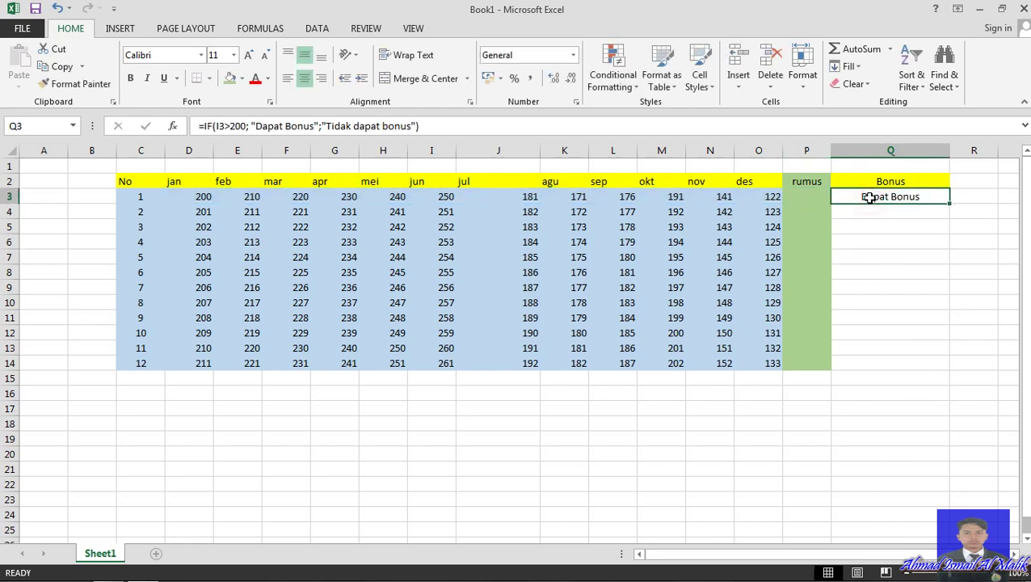
{"action": "key", "text": "BackSpace"}
{"action": "left_click", "coordinate": [589, 551]}
{"action": "left_click", "coordinate": [502, 453]}
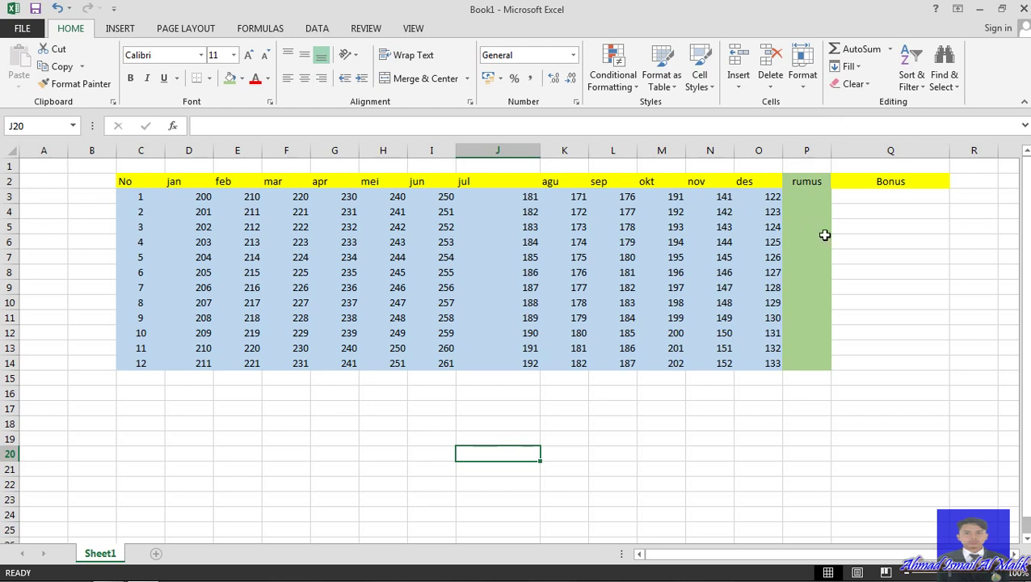
Step: Narrow the jul column (J) to about the same width as the other month columns
{"action": "left_click", "coordinate": [391, 404]}
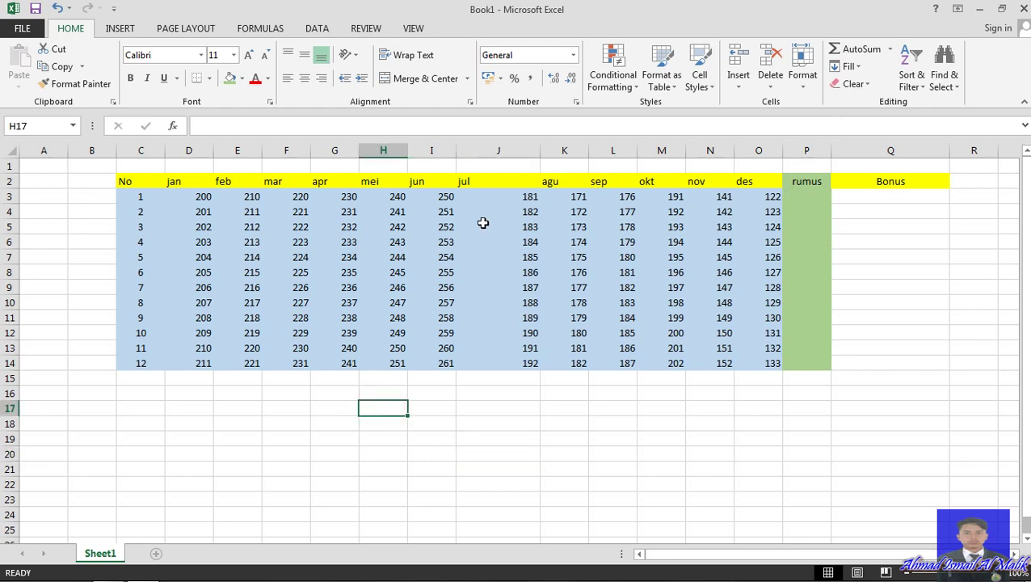
{"action": "left_click", "coordinate": [484, 211]}
{"action": "left_click", "coordinate": [485, 198]}
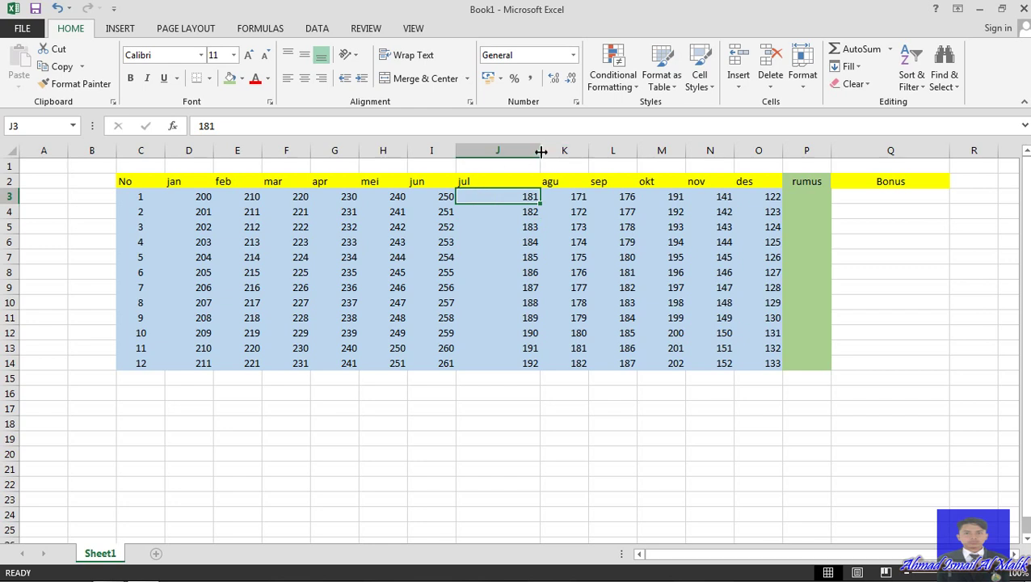
{"action": "left_click_drag", "start_coordinate": [540, 151], "coordinate": [506, 152]}
{"action": "left_click", "coordinate": [493, 415]}
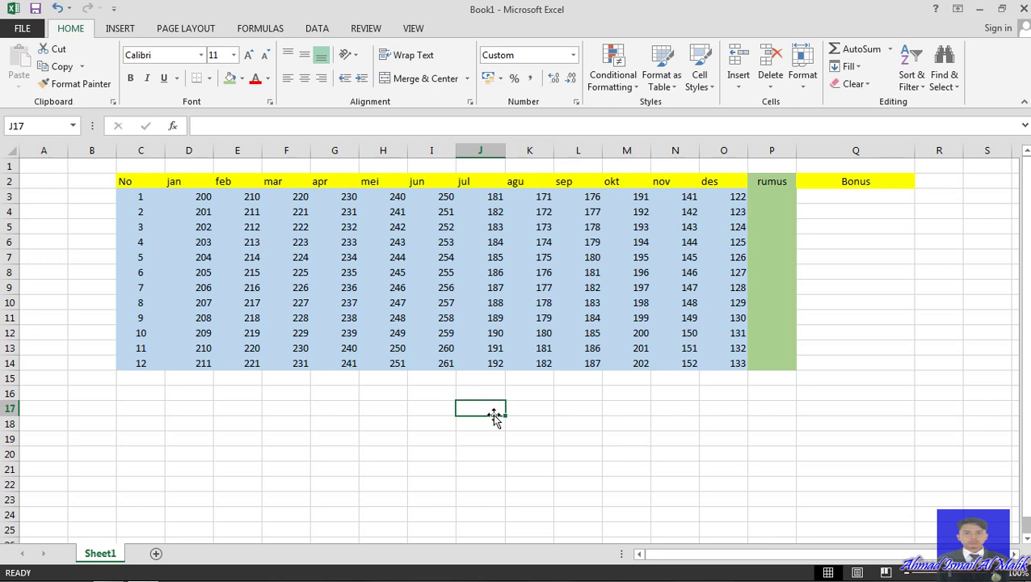
Step: Browse the function suggestions for formulas starting with a, b and c in cell P3, leaving the cell empty
{"action": "left_click", "coordinate": [323, 123]}
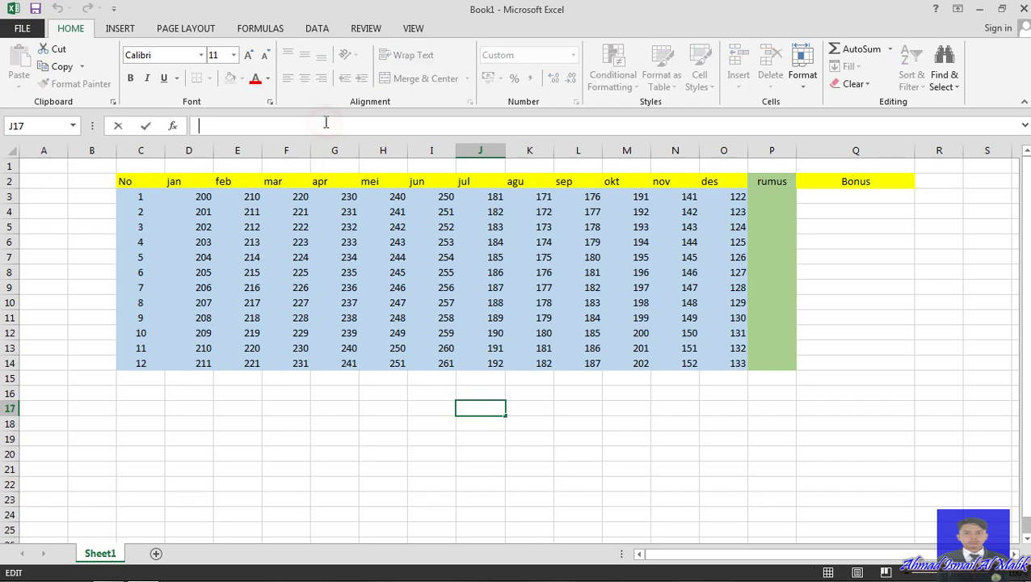
{"action": "left_click", "coordinate": [762, 194]}
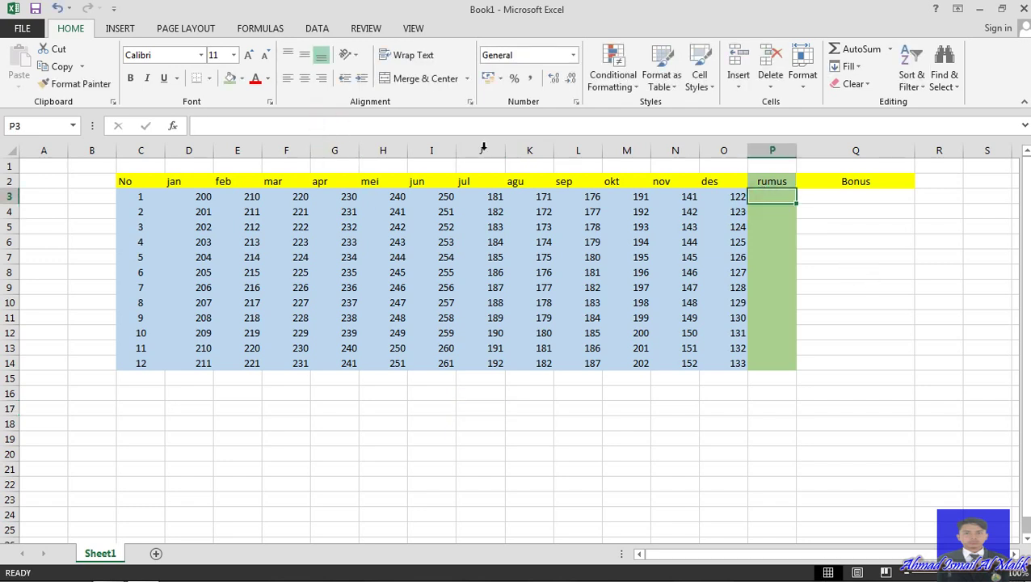
{"action": "left_click", "coordinate": [374, 133]}
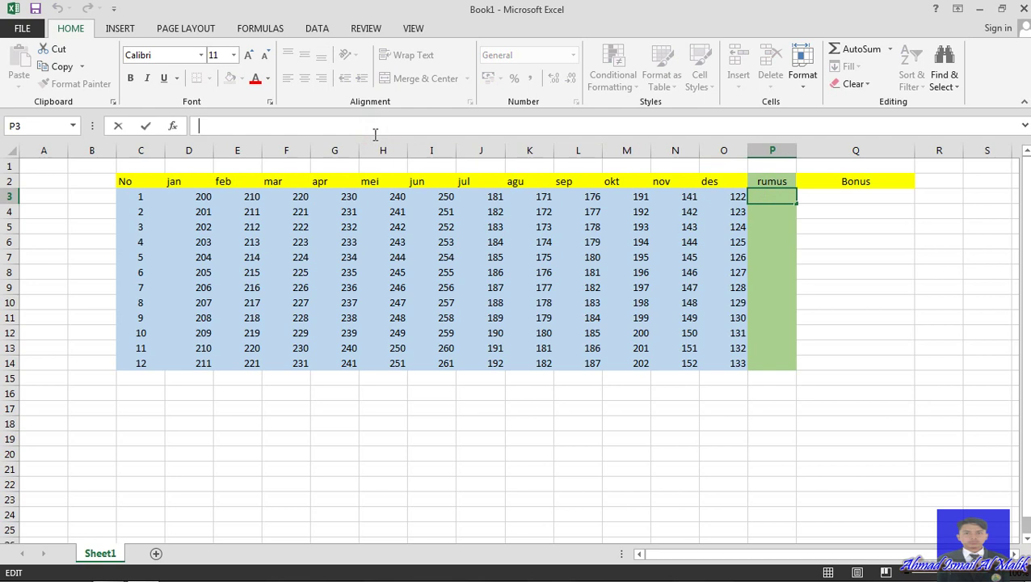
{"action": "type", "text": "="}
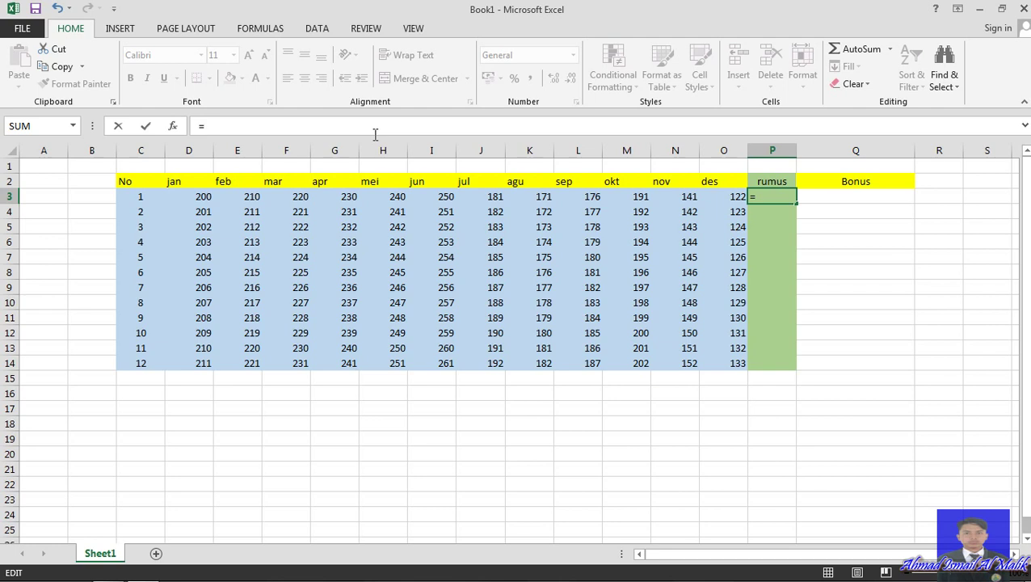
{"action": "type", "text": "a"}
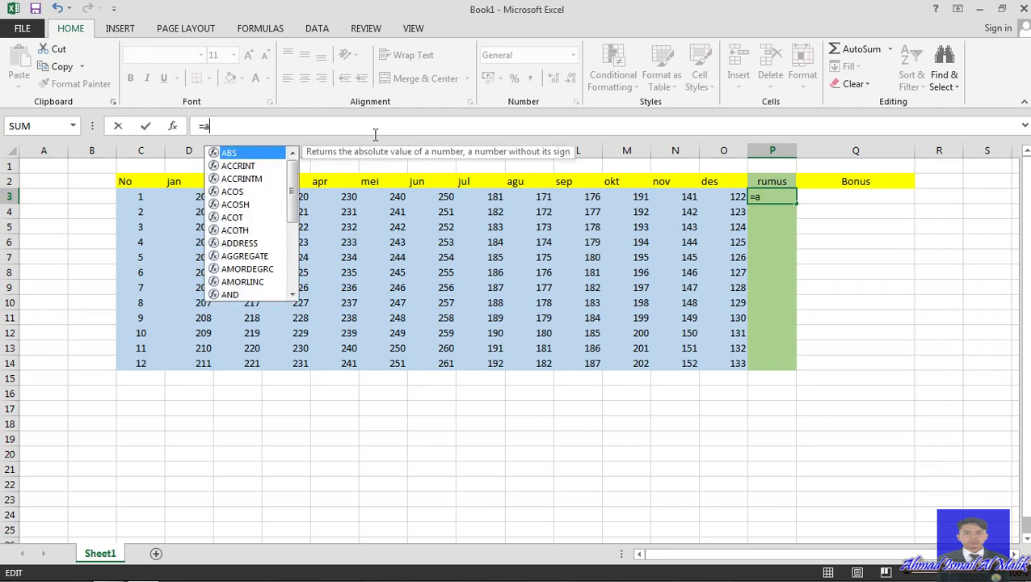
{"action": "key", "text": "BackSpace"}
{"action": "type", "text": "ba"}
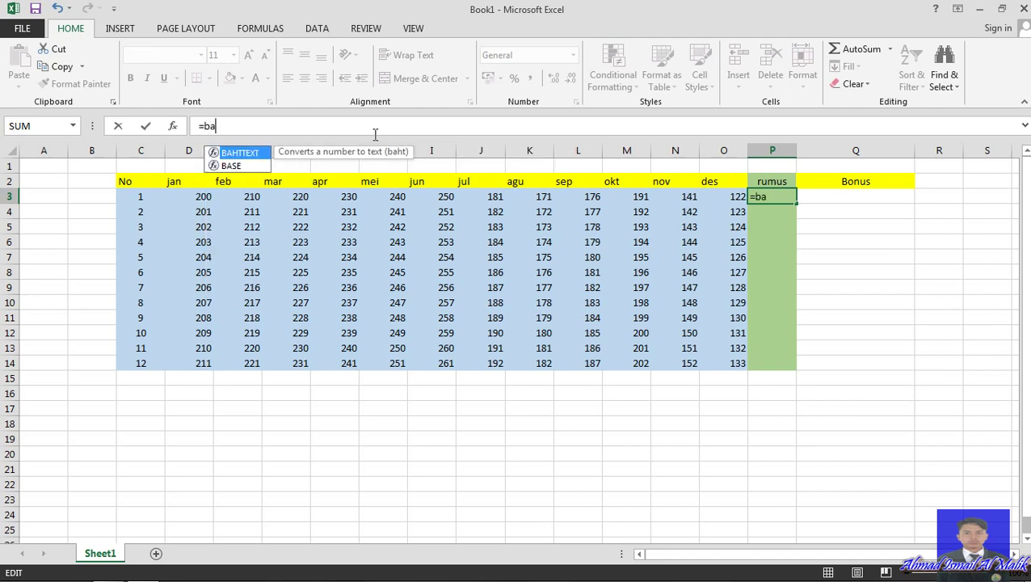
{"action": "key", "text": "BackSpace"}
{"action": "type", "text": "c"}
{"action": "key", "text": "BackSpace"}
{"action": "key", "text": "BackSpace"}
{"action": "type", "text": "c"}
{"action": "key", "text": "BackSpace"}
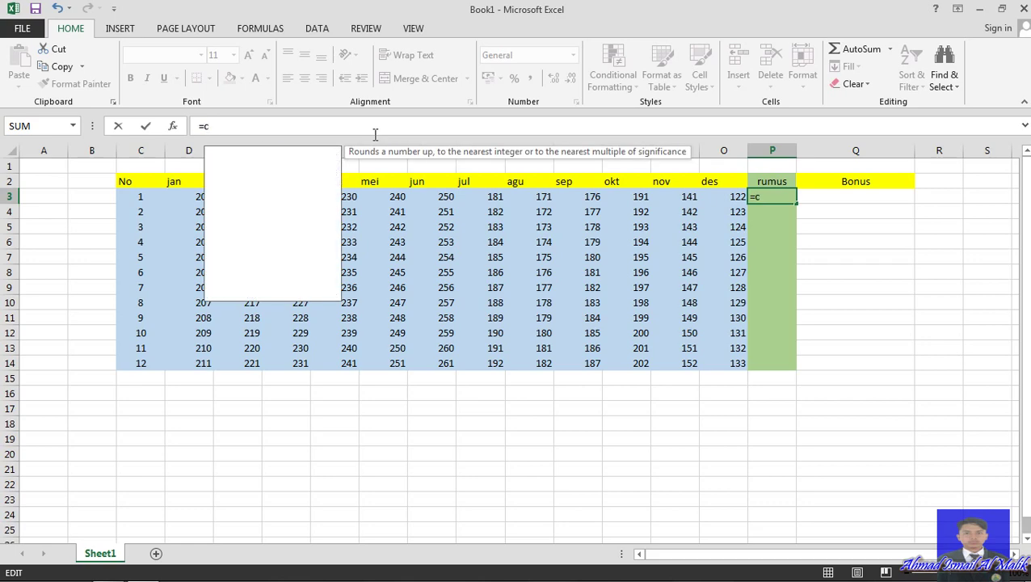
{"action": "type", "text": "d"}
{"action": "key", "text": "BackSpace"}
{"action": "type", "text": "e"}
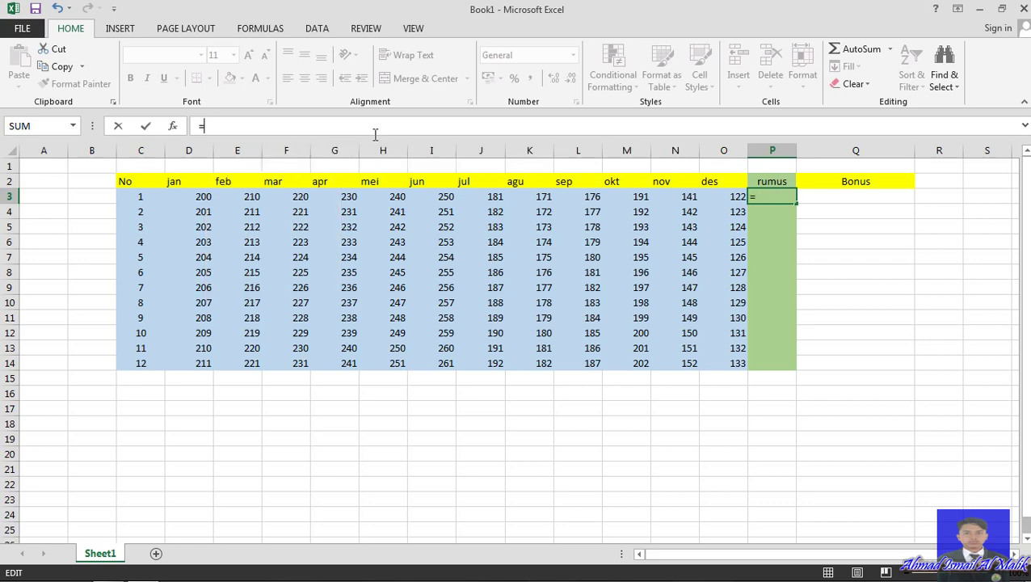
{"action": "key", "text": "BackSpace"}
{"action": "type", "text": "a"}
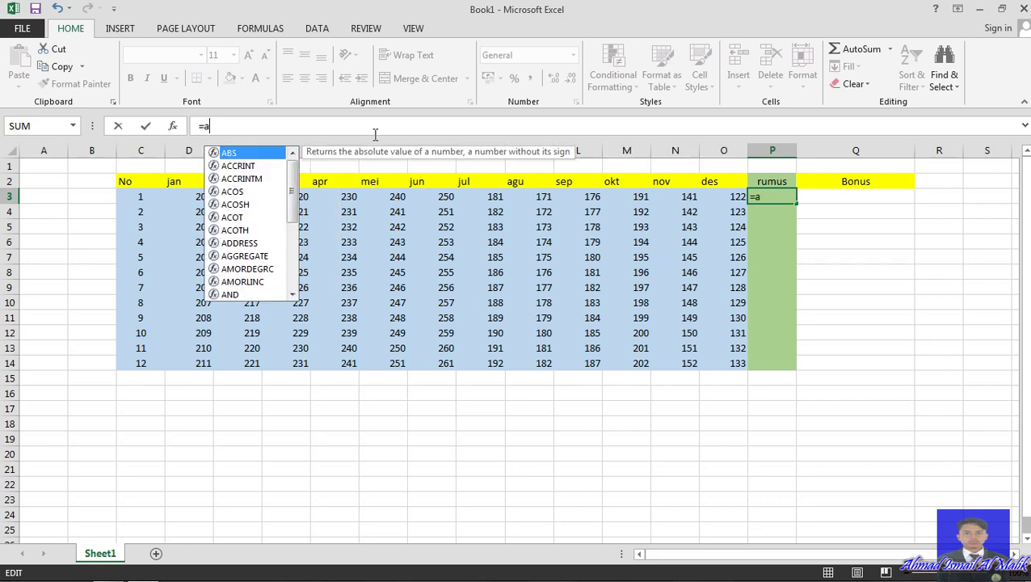
{"action": "key", "text": "BackSpace"}
{"action": "type", "text": "b"}
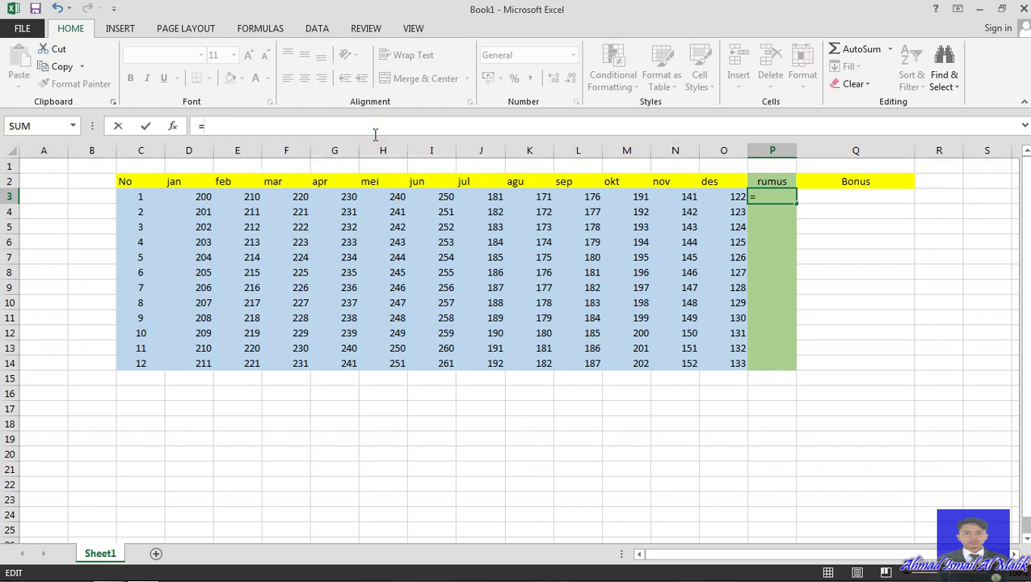
{"action": "type", "text": "c"}
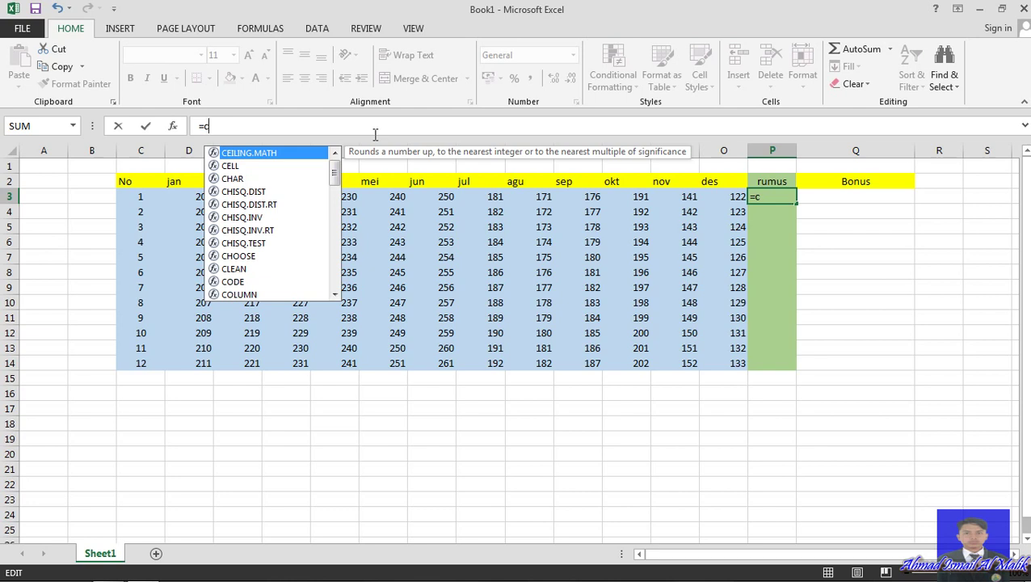
{"action": "key", "text": "BackSpace"}
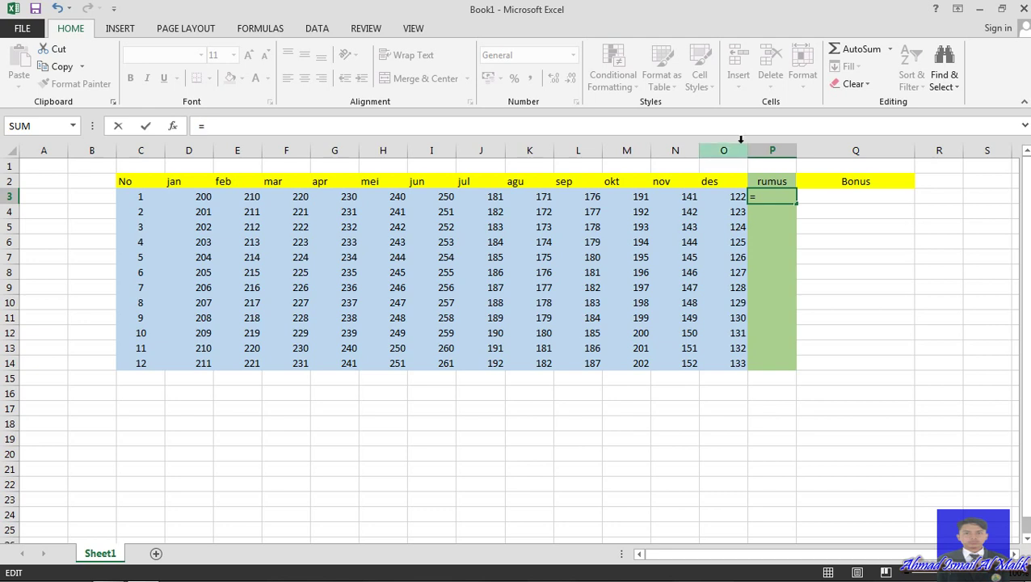
{"action": "key", "text": "BackSpace"}
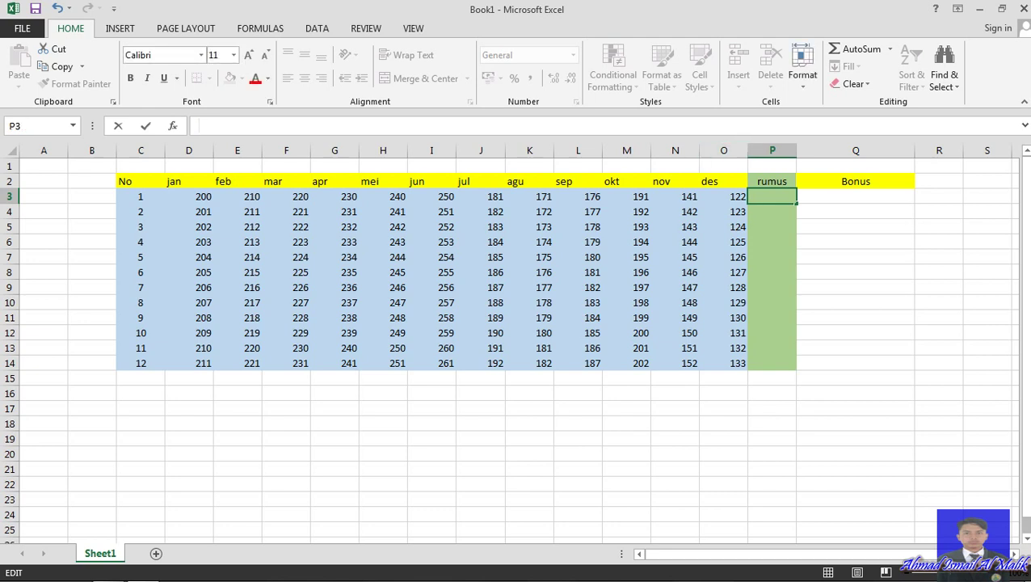
Step: Replace the rumus header in cell P2 with "nilai max"
{"action": "left_click", "coordinate": [773, 183]}
{"action": "type", "text": "Nilai"}
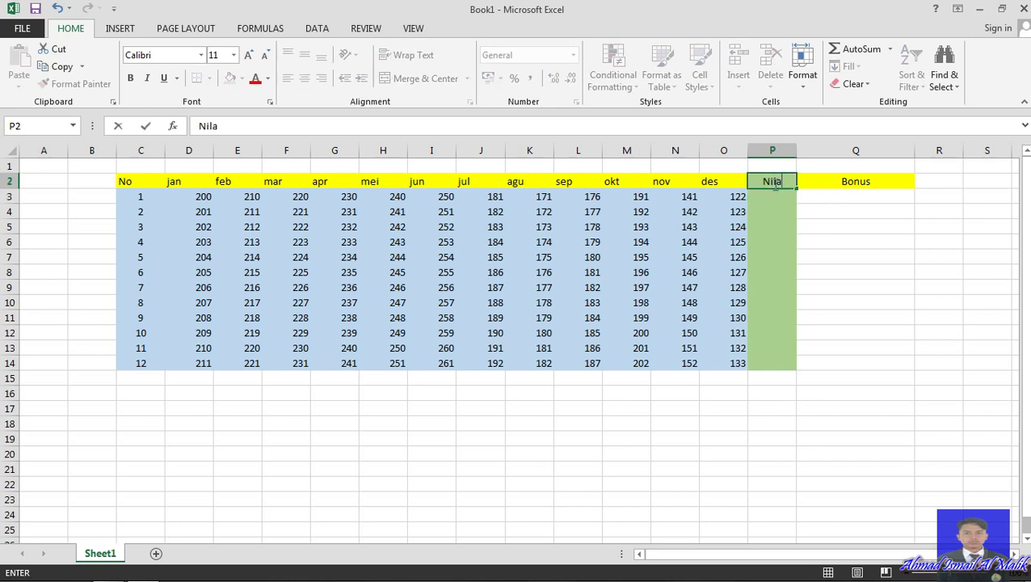
{"action": "key", "text": "BackSpace"}
{"action": "key", "text": "BackSpace"}
{"action": "key", "text": "BackSpace"}
{"action": "key", "text": "BackSpace"}
{"action": "key", "text": "BackSpace"}
{"action": "type", "text": "nilai max"}
Step: Enter a MAX formula over the range D3:O14 in cell P3
{"action": "left_click", "coordinate": [774, 196]}
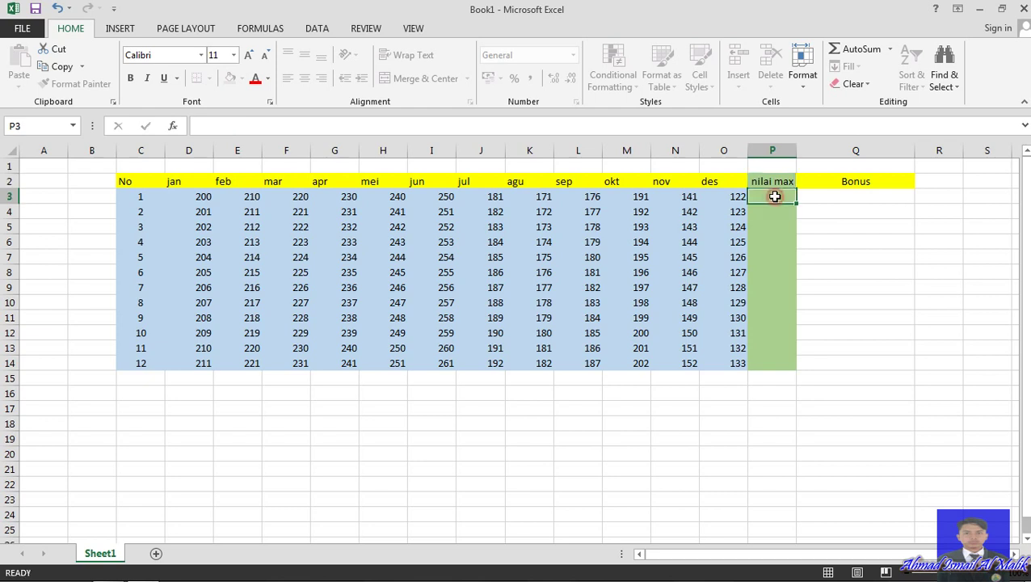
{"action": "type", "text": "="}
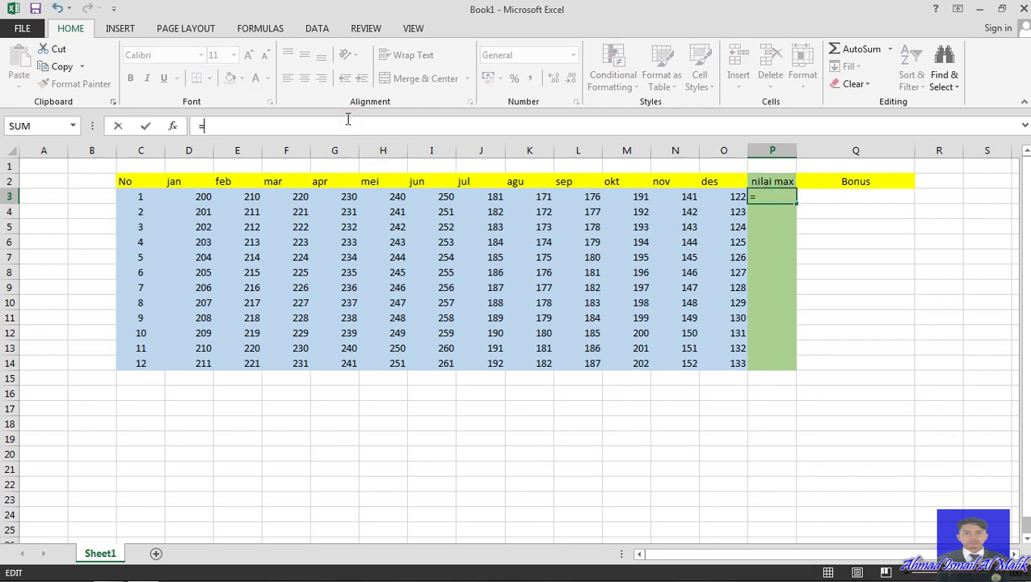
{"action": "type", "text": "ma"}
{"action": "key", "text": "Down"}
{"action": "key", "text": "Tab"}
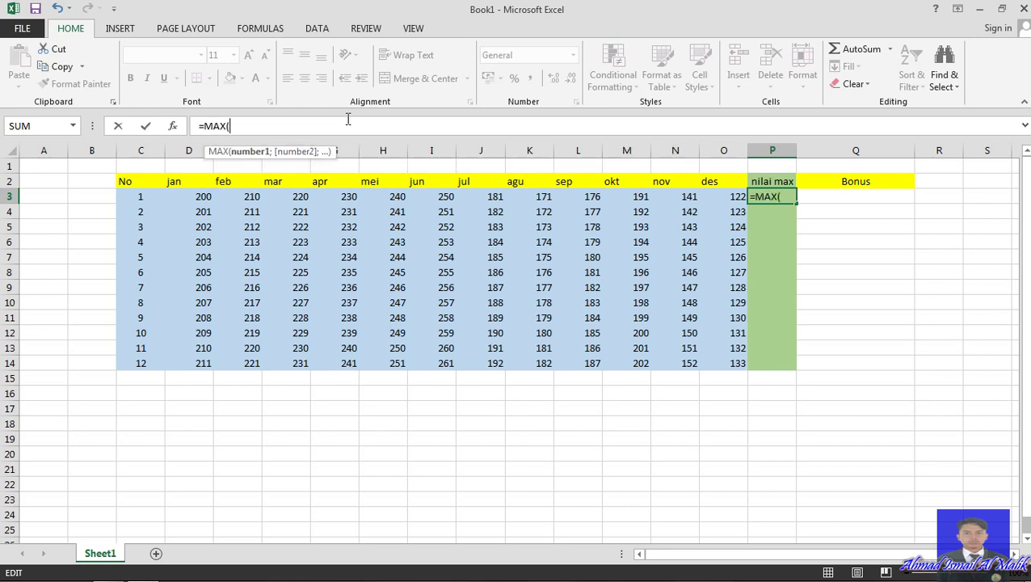
{"action": "left_click", "coordinate": [199, 198]}
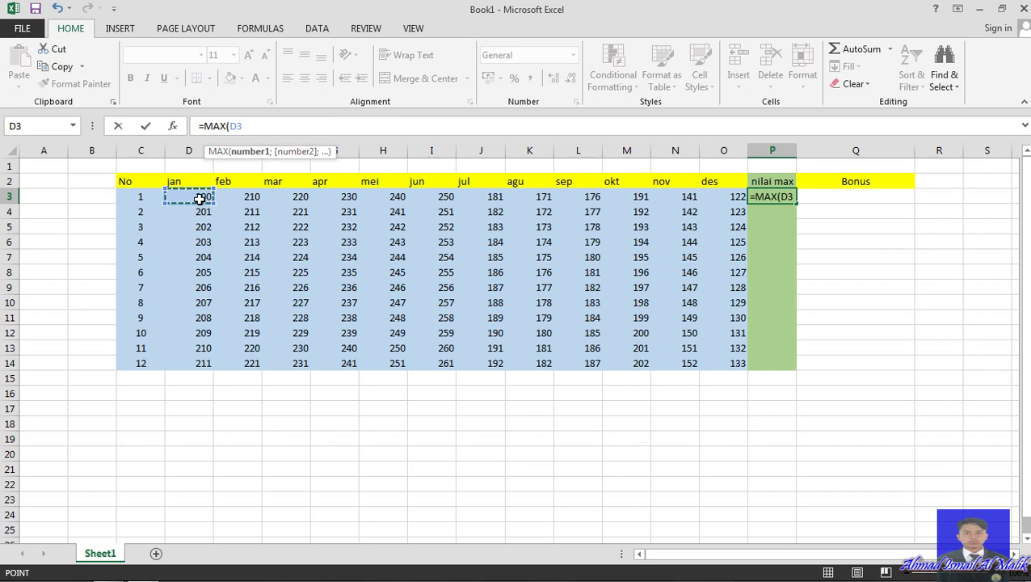
{"action": "left_click_drag", "start_coordinate": [198, 199], "coordinate": [731, 363]}
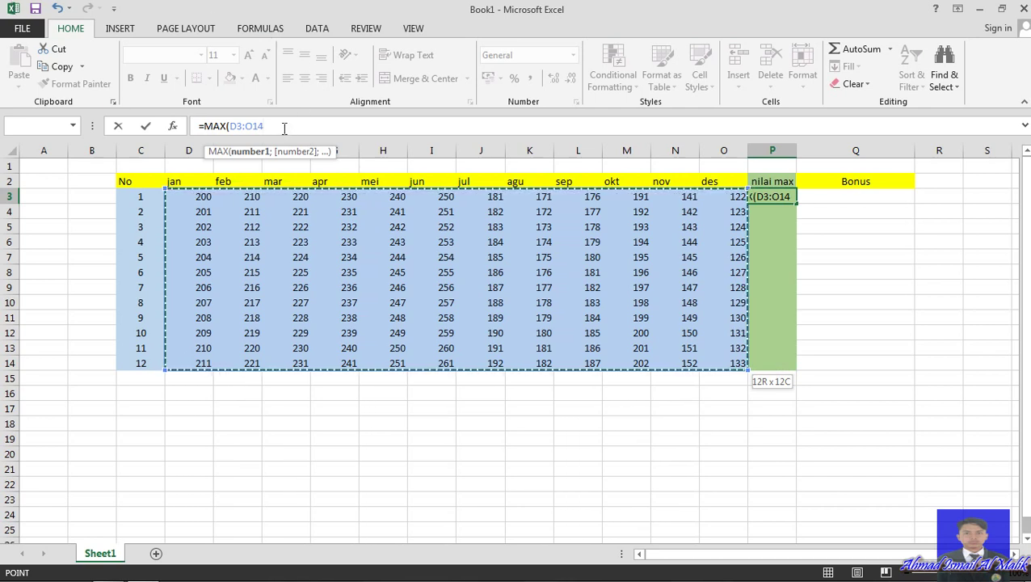
{"action": "key", "text": "Return"}
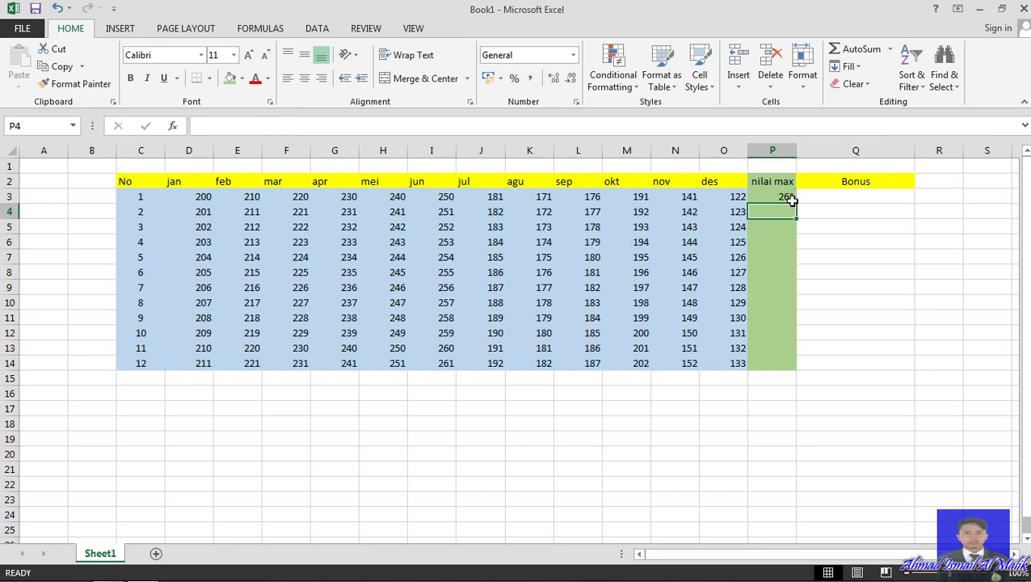
Step: Examine the values down the jun column to locate the table's maximum
{"action": "left_click", "coordinate": [451, 199]}
{"action": "key", "text": "Down"}
{"action": "key", "text": "ctrl+Down"}
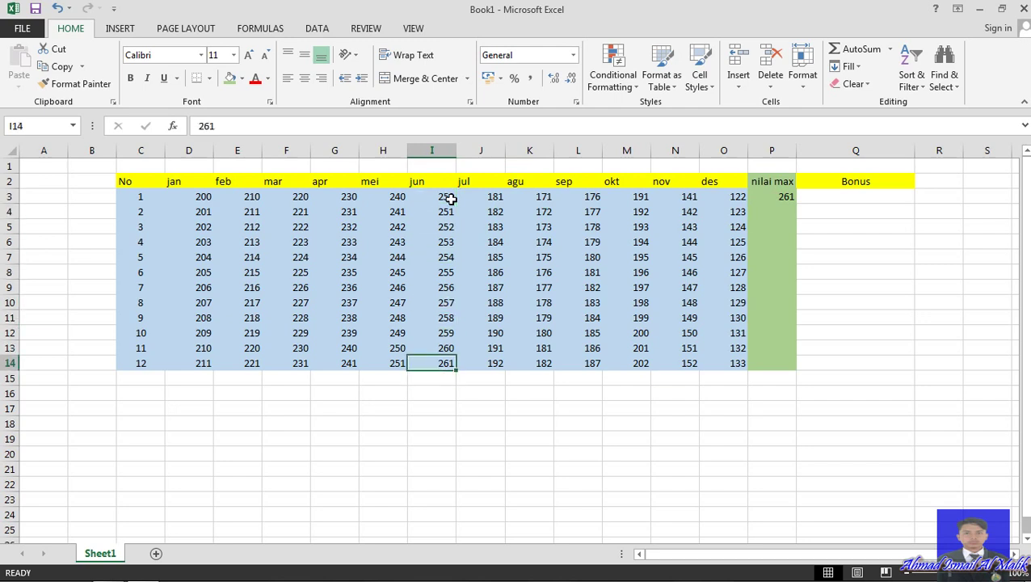
{"action": "key", "text": "Up"}
{"action": "key", "text": "Up"}
{"action": "key", "text": "Up"}
{"action": "key", "text": "Up"}
{"action": "key", "text": "Up"}
{"action": "key", "text": "Up"}
{"action": "key", "text": "Up"}
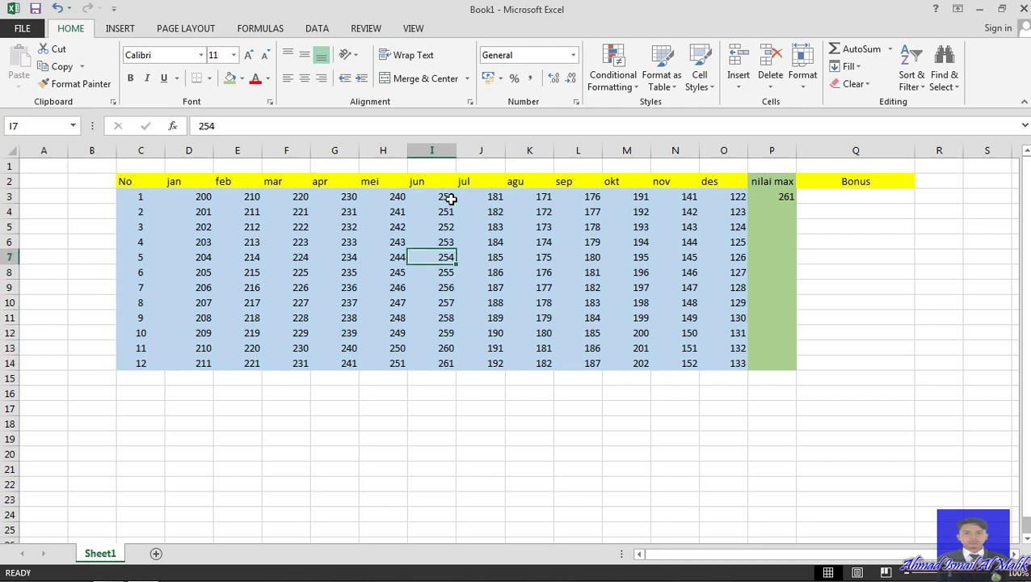
{"action": "key", "text": "Down"}
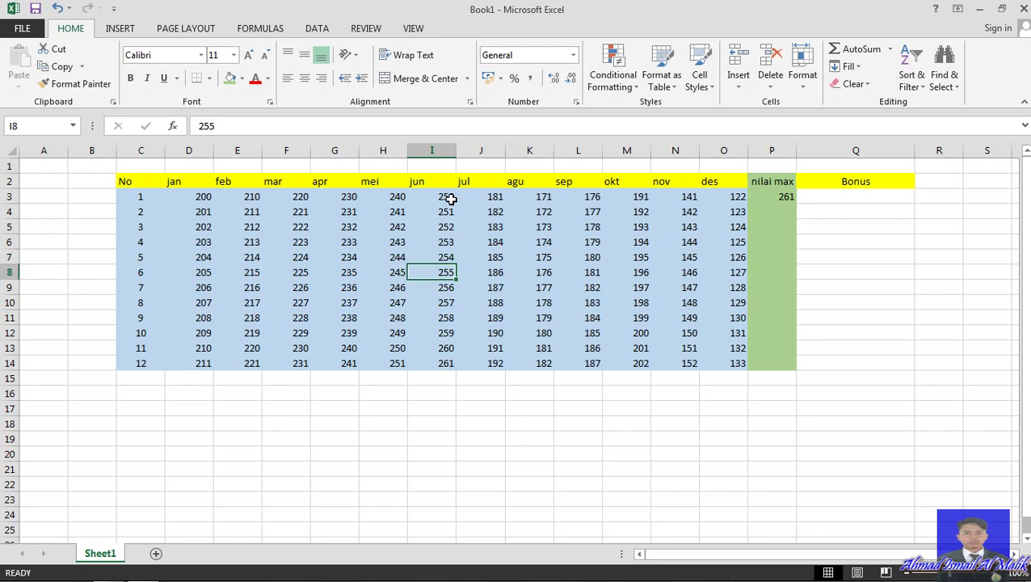
{"action": "key", "text": "Up"}
{"action": "key", "text": "Up"}
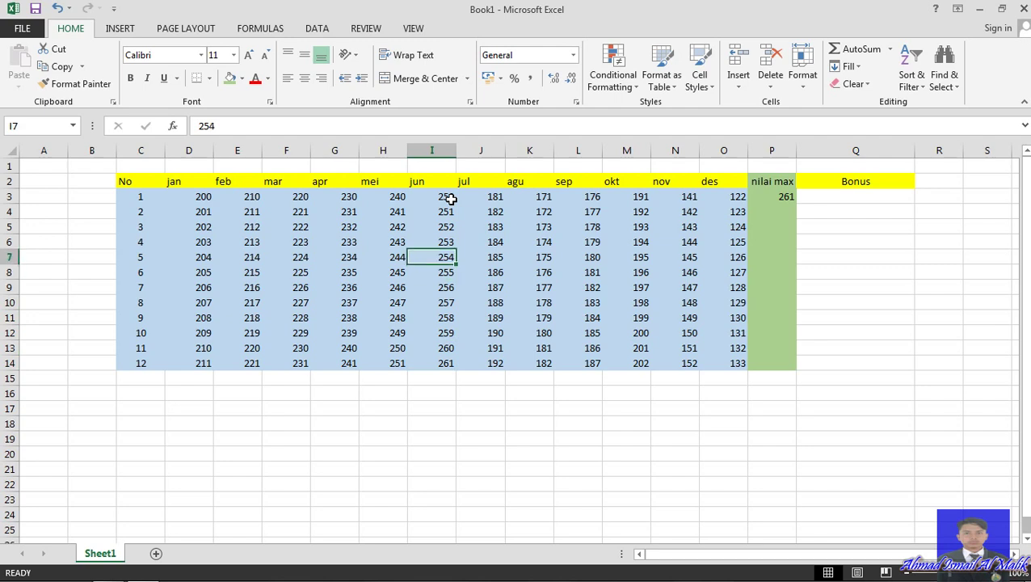
Step: Check values across the other month columns against the highest entries at the end of the jun column
{"action": "key", "text": "Left"}
{"action": "key", "text": "Left"}
{"action": "key", "text": "Left"}
{"action": "key", "text": "Left"}
{"action": "key", "text": "Left"}
{"action": "key", "text": "Left"}
{"action": "key", "text": "Left"}
{"action": "key", "text": "Up"}
{"action": "key", "text": "Right"}
{"action": "key", "text": "Right"}
{"action": "key", "text": "Right"}
{"action": "key", "text": "Right"}
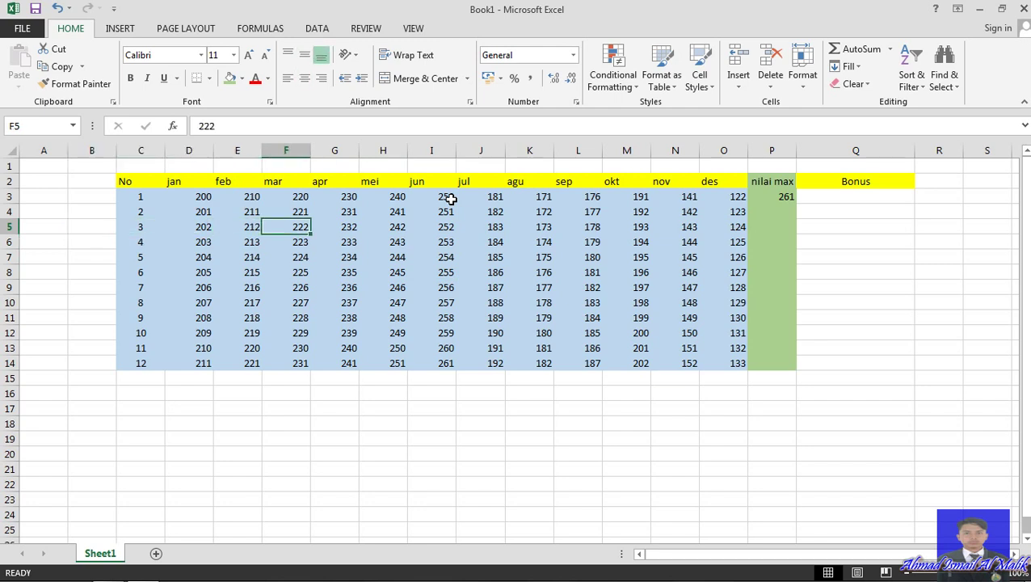
{"action": "key", "text": "Down"}
{"action": "key", "text": "Down"}
{"action": "key", "text": "Down"}
{"action": "key", "text": "Right"}
{"action": "key", "text": "Right"}
{"action": "key", "text": "Left"}
{"action": "key", "text": "Down"}
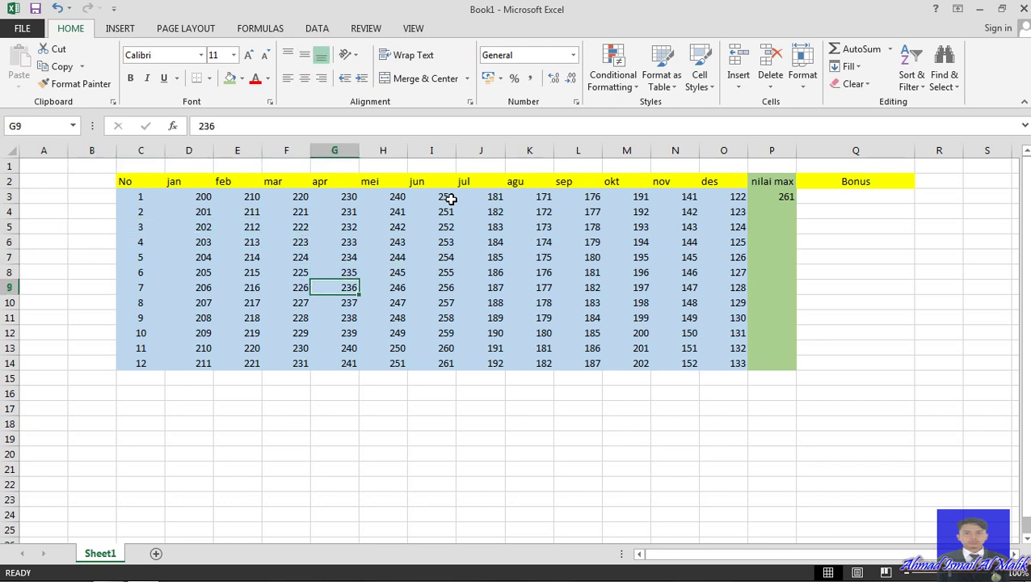
{"action": "key", "text": "Down"}
{"action": "key", "text": "Right"}
{"action": "key", "text": "Right"}
{"action": "key", "text": "Left"}
{"action": "key", "text": "Right"}
{"action": "key", "text": "Right"}
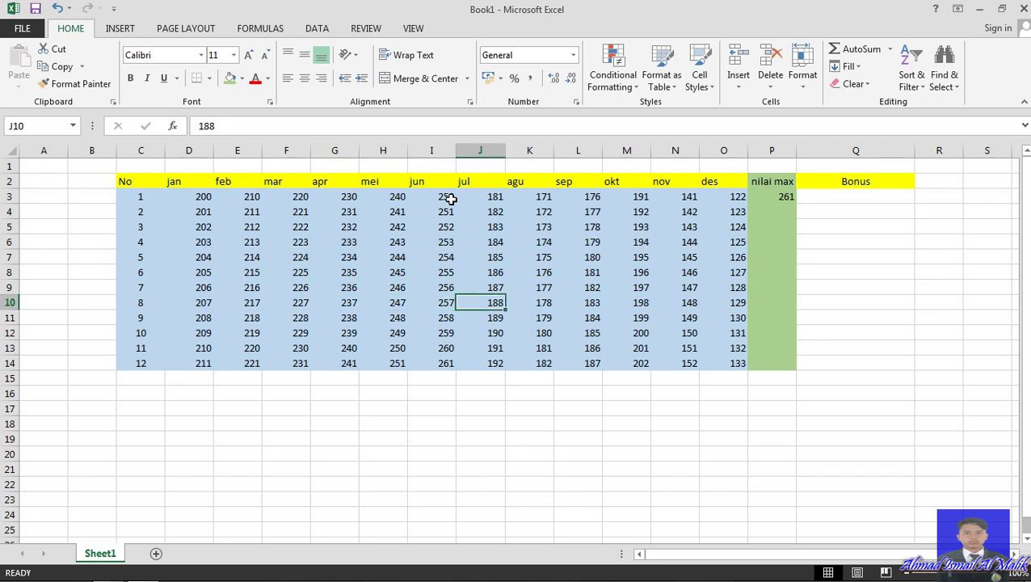
{"action": "key", "text": "Left"}
{"action": "key", "text": "Down"}
{"action": "key", "text": "Down"}
{"action": "key", "text": "Down"}
{"action": "key", "text": "Up"}
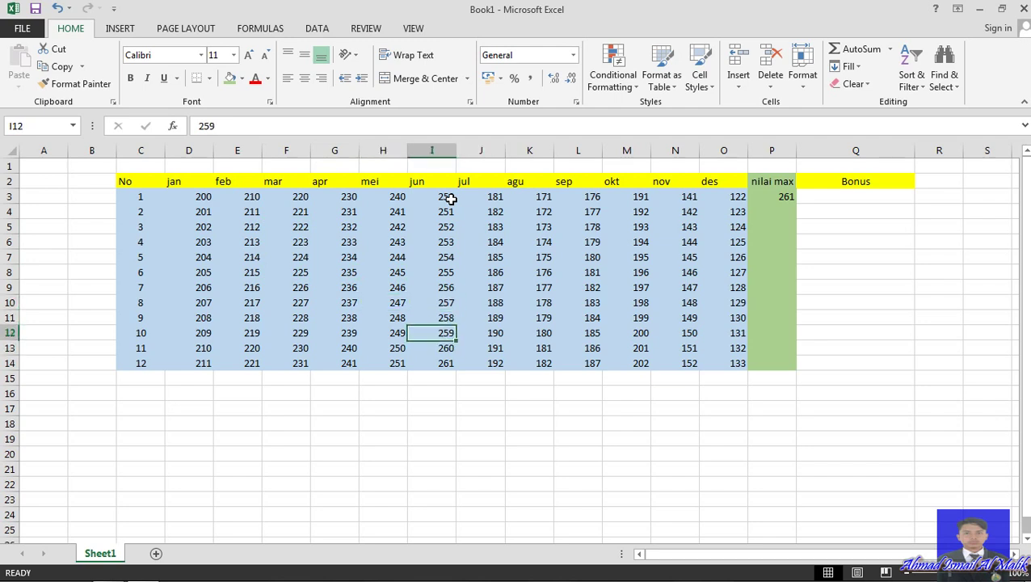
{"action": "key", "text": "Down"}
{"action": "key", "text": "Down"}
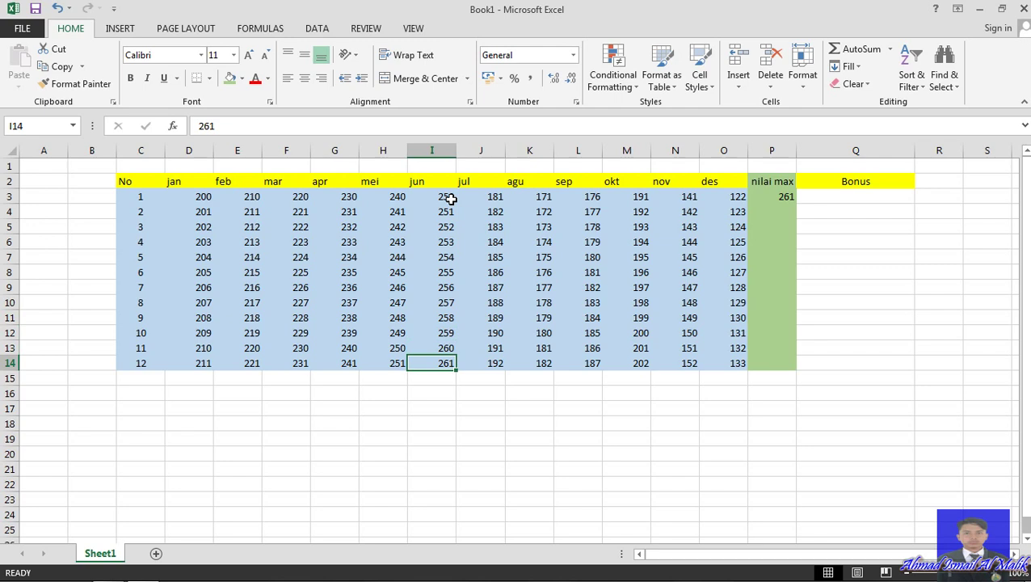
{"action": "key", "text": "Up"}
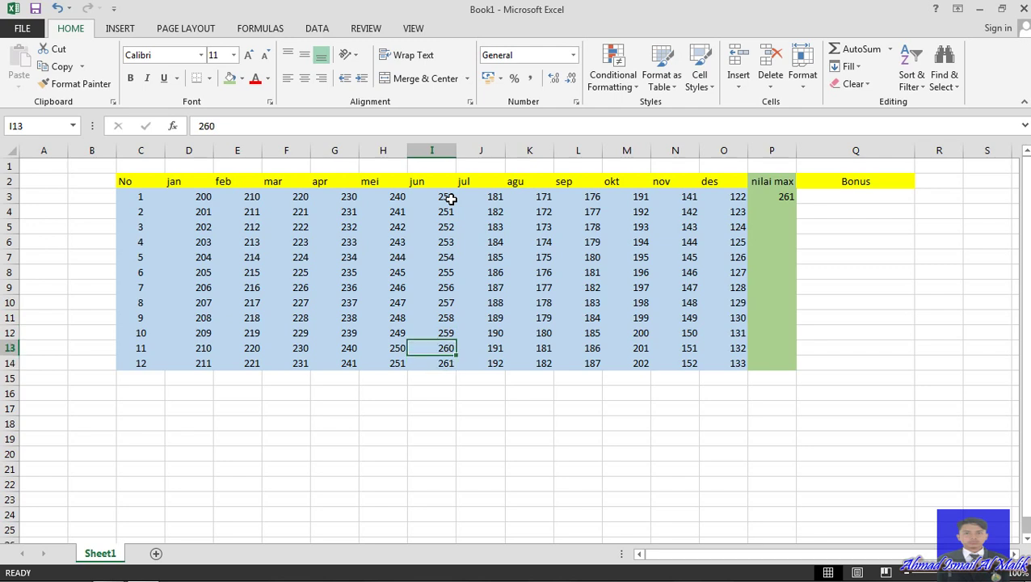
Step: Compare the last value in the jun column with the maximum formula's result in cell P3
{"action": "key", "text": "Down"}
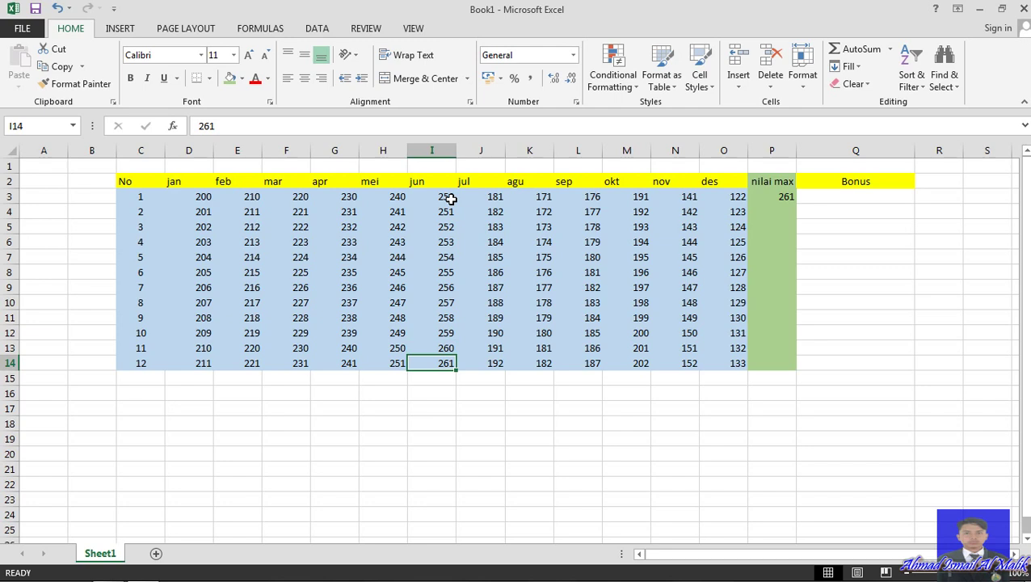
{"action": "left_click", "coordinate": [770, 197]}
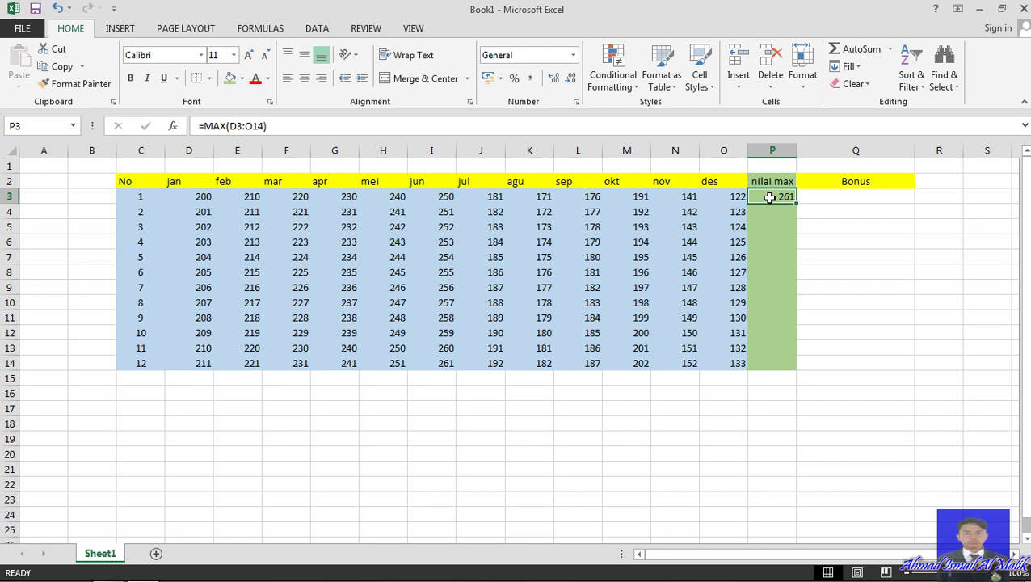
{"action": "left_click", "coordinate": [870, 196]}
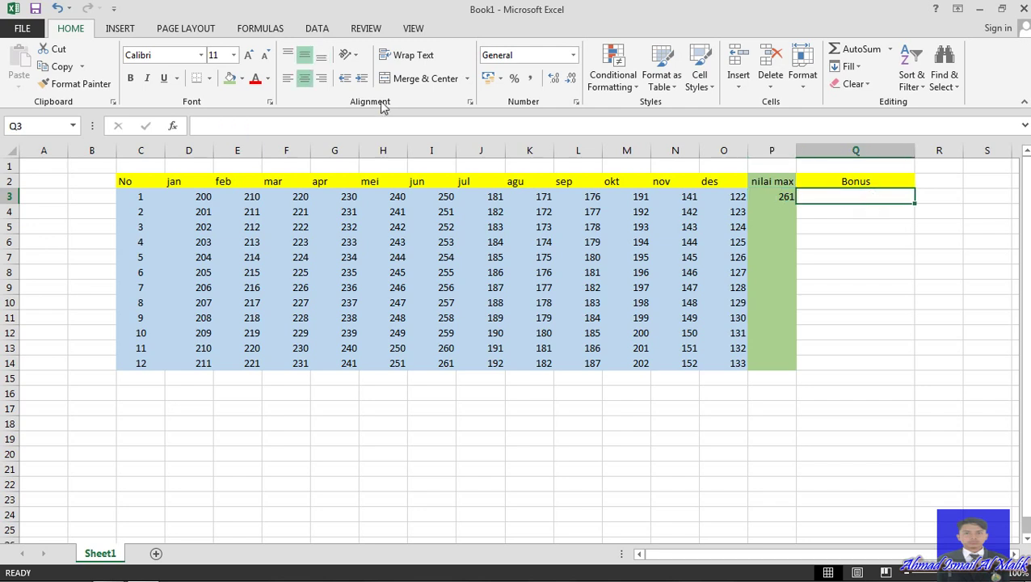
{"action": "left_click", "coordinate": [335, 126]}
{"action": "type", "text": "="}
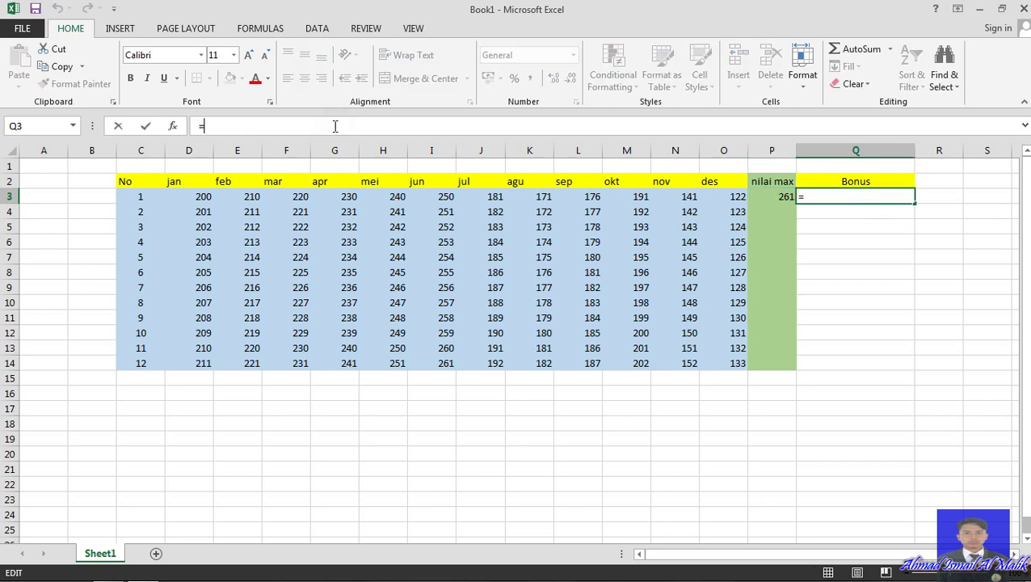
{"action": "type", "text": "if"}
{"action": "key", "text": "Tab"}
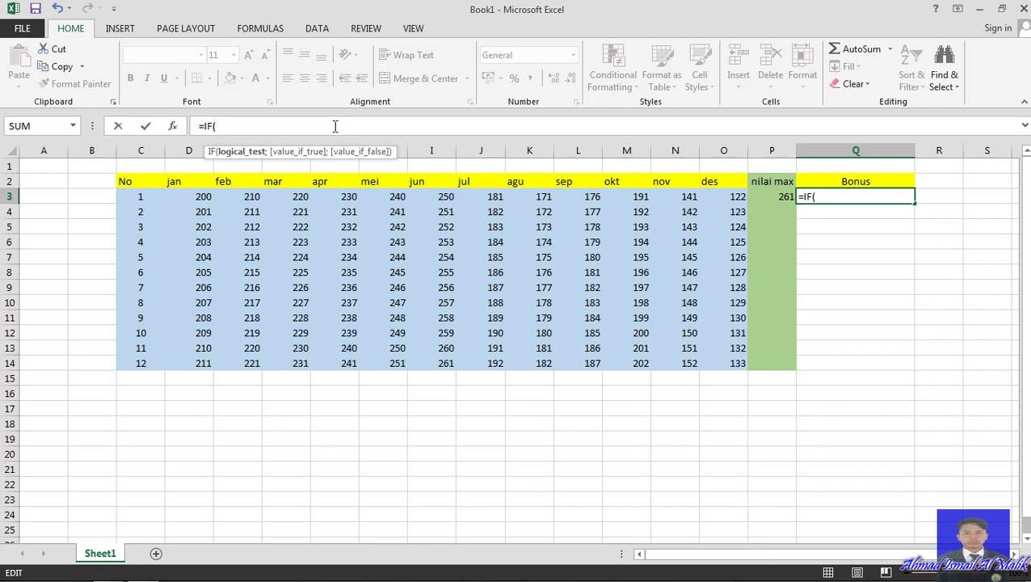
{"action": "key", "text": "BackSpace"}
{"action": "key", "text": "BackSpace"}
{"action": "key", "text": "BackSpace"}
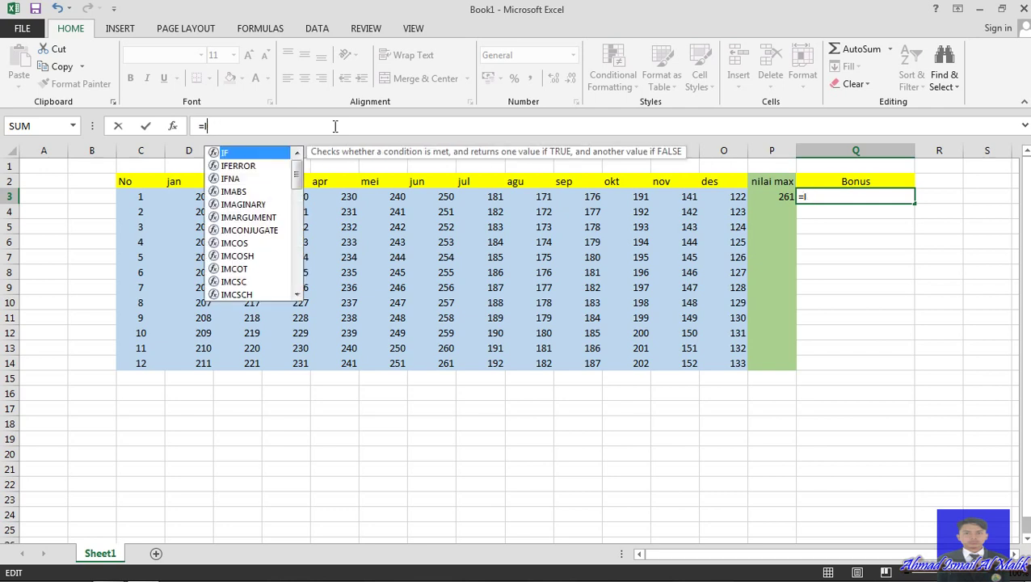
{"action": "key", "text": "BackSpace"}
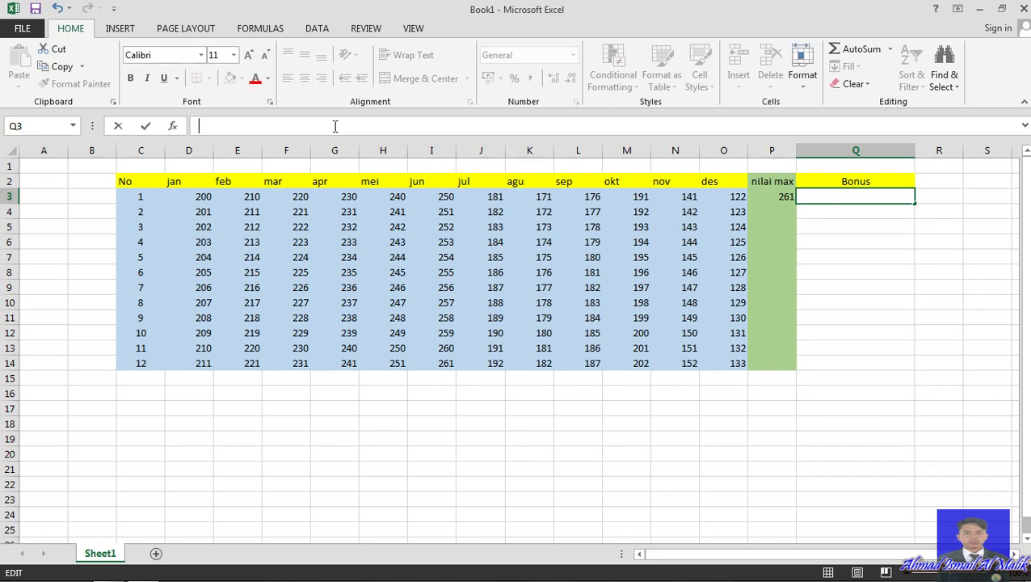
Step: Enter a MIN formula over the range D3:O14 in cell P4 and check it against the first des value
{"action": "left_click", "coordinate": [781, 207]}
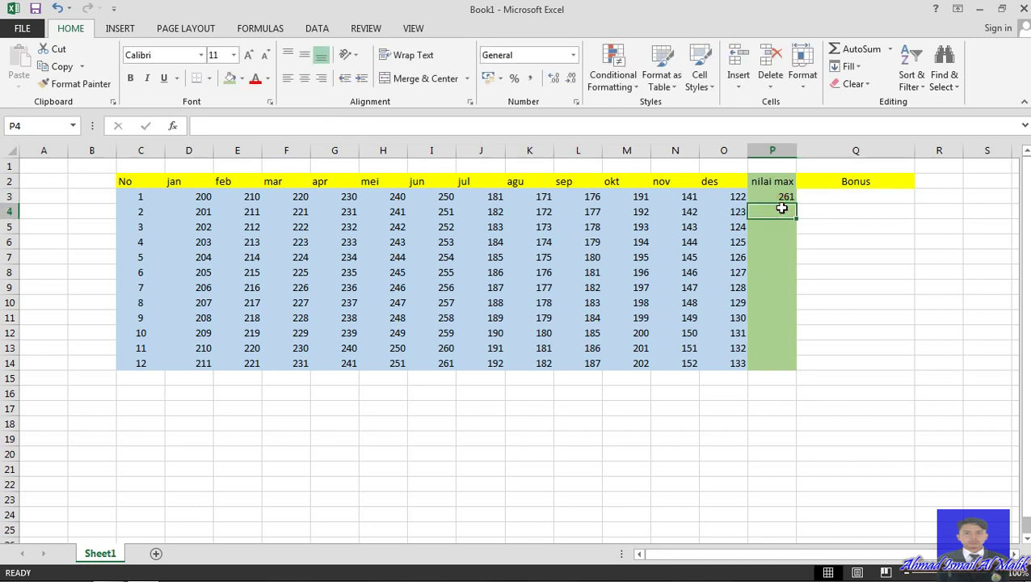
{"action": "left_click", "coordinate": [534, 125]}
{"action": "type", "text": "="}
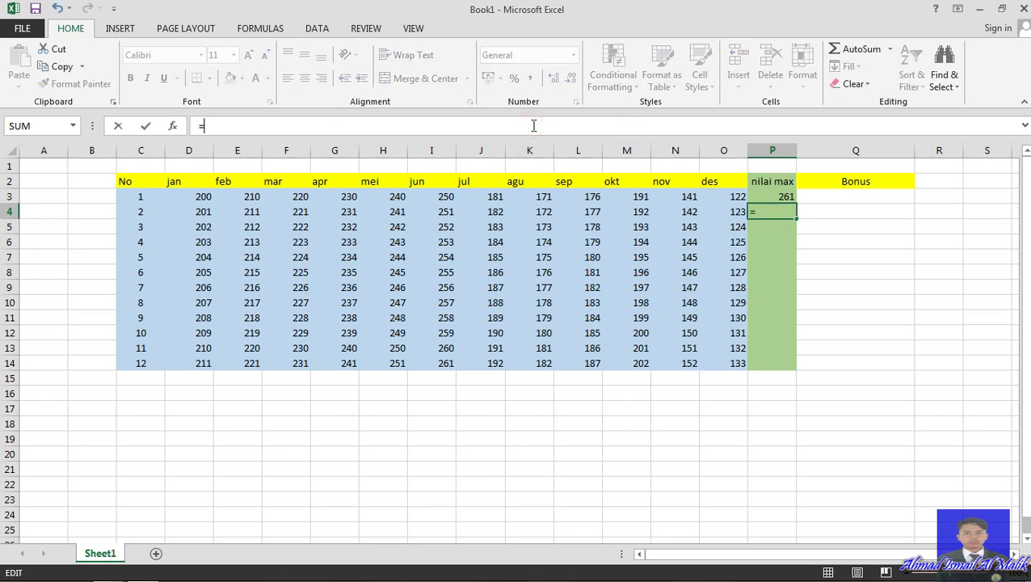
{"action": "type", "text": "min"}
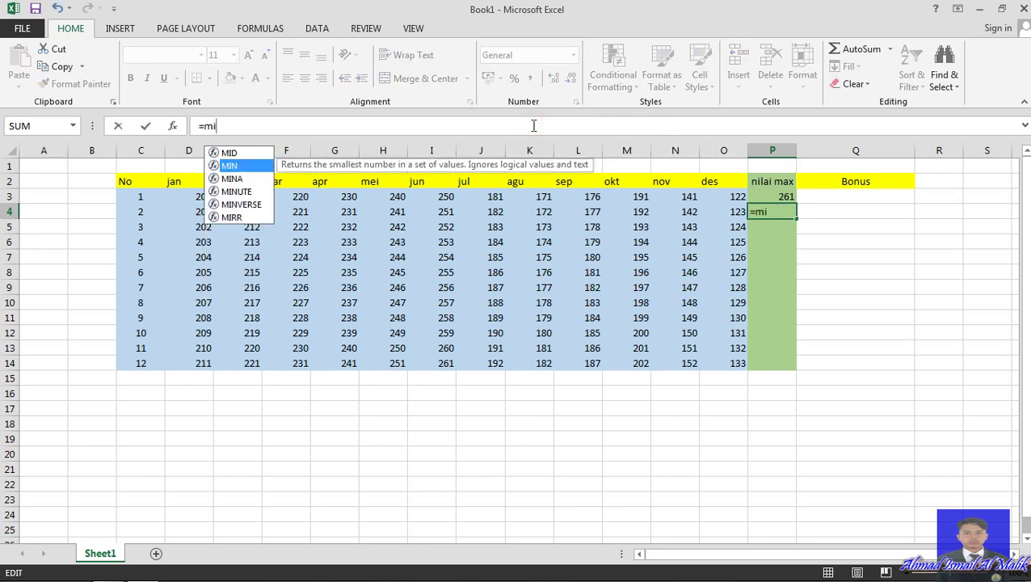
{"action": "key", "text": "Tab"}
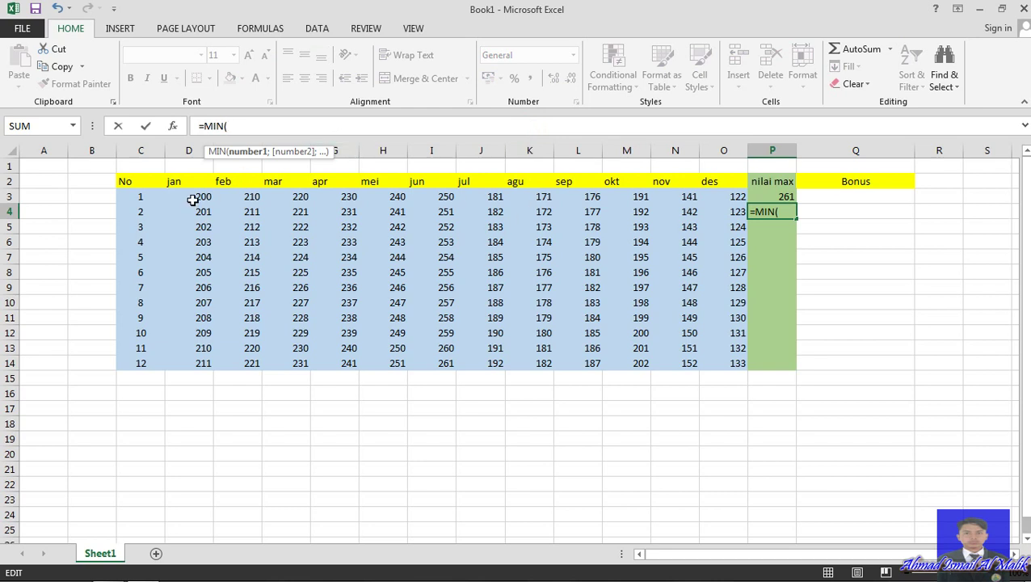
{"action": "left_click_drag", "start_coordinate": [191, 198], "coordinate": [251, 365]}
{"action": "key", "text": "shift+Right"}
{"action": "key", "text": "shift+Right"}
{"action": "key", "text": "shift+Right"}
{"action": "key", "text": "shift+Right"}
{"action": "key", "text": "shift+Right"}
{"action": "key", "text": "shift+Right"}
{"action": "key", "text": "shift+Right"}
{"action": "key", "text": "shift+Right"}
{"action": "key", "text": "shift+Right"}
{"action": "key", "text": "shift+Right"}
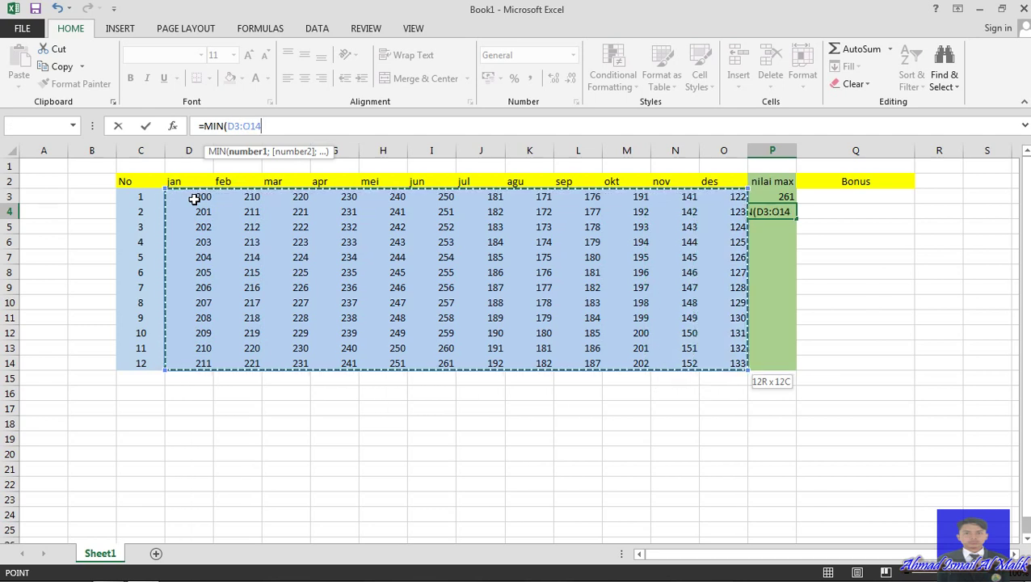
{"action": "key", "text": "Return"}
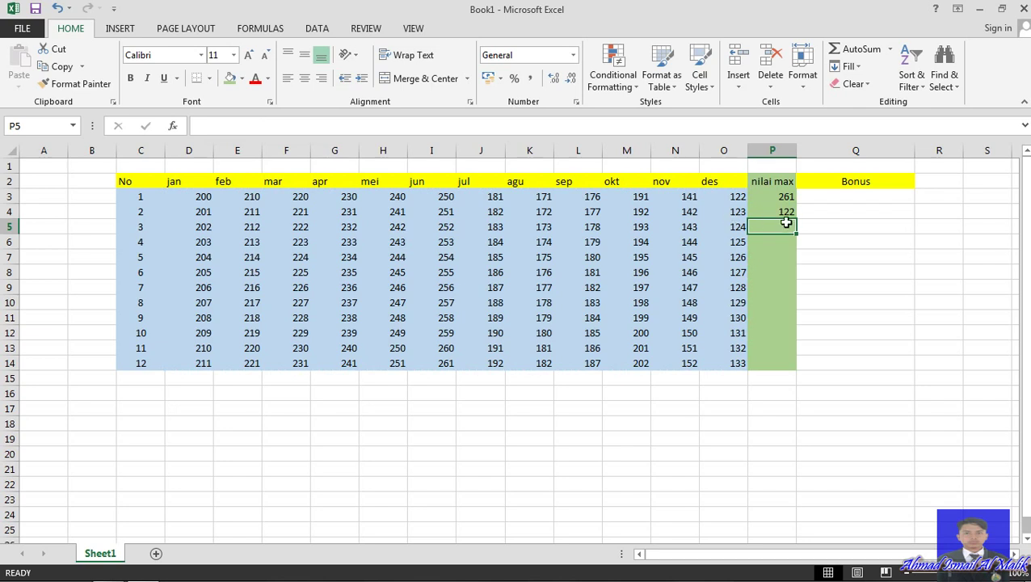
{"action": "left_click", "coordinate": [737, 198]}
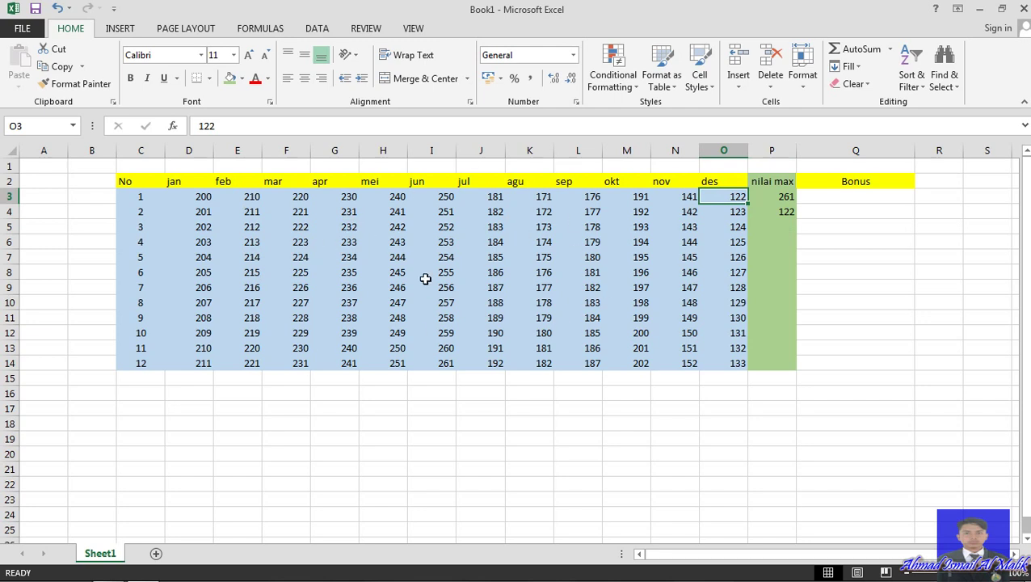
Step: Begin an IF formula in cell Q3 that tests whether the range D3:O14 is greater than 150
{"action": "left_click", "coordinate": [835, 197]}
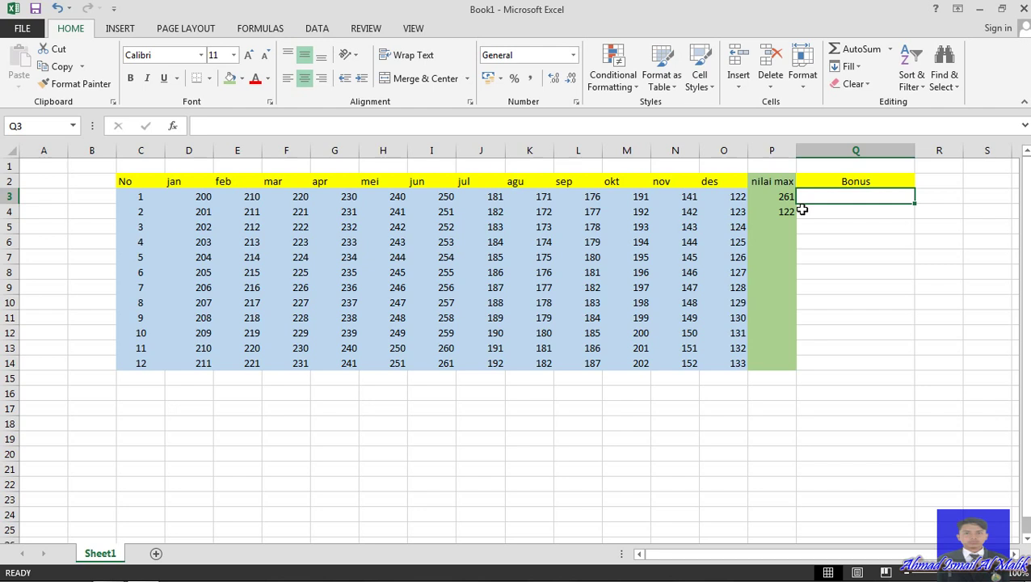
{"action": "left_click", "coordinate": [317, 127]}
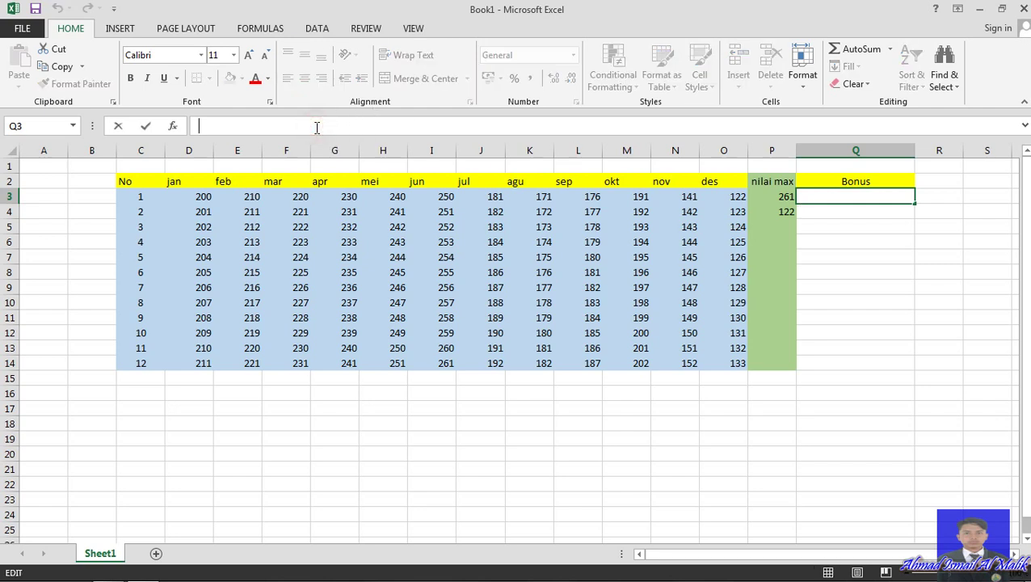
{"action": "type", "text": "=if"}
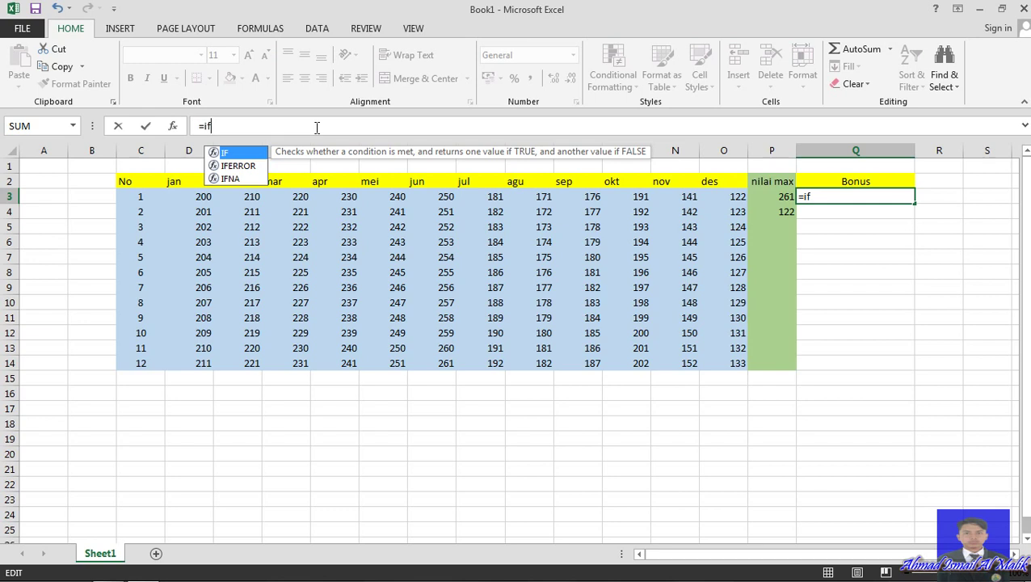
{"action": "key", "text": "Tab"}
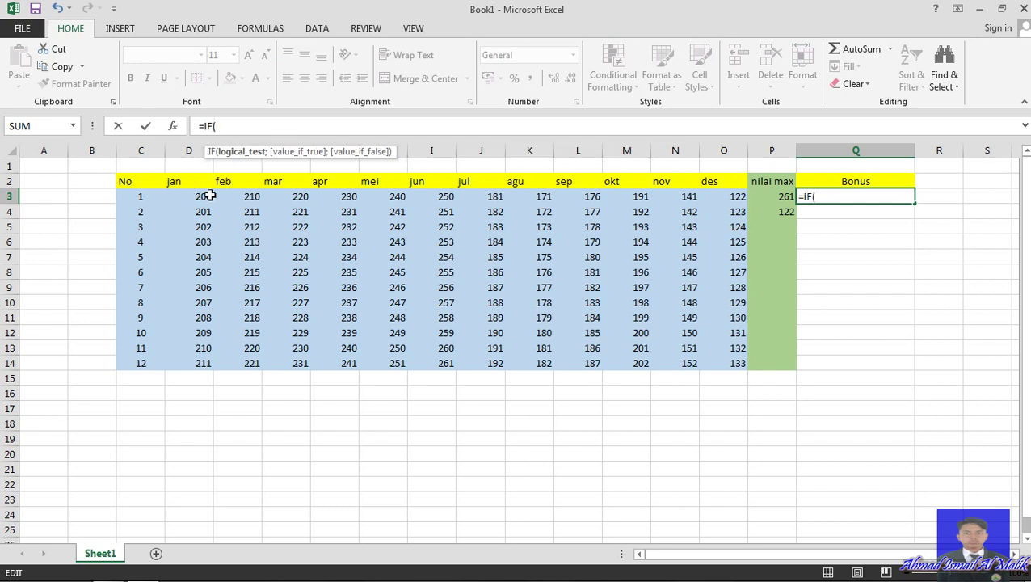
{"action": "left_click_drag", "start_coordinate": [208, 197], "coordinate": [242, 363]}
{"action": "key", "text": "shift+Right"}
{"action": "key", "text": "shift+Right"}
{"action": "key", "text": "shift+Right"}
{"action": "key", "text": "shift+Right"}
{"action": "key", "text": "shift+Right"}
{"action": "key", "text": "shift+Right"}
{"action": "key", "text": "shift+Right"}
{"action": "key", "text": "shift+Right"}
{"action": "key", "text": "shift+Right"}
{"action": "key", "text": "shift+Right"}
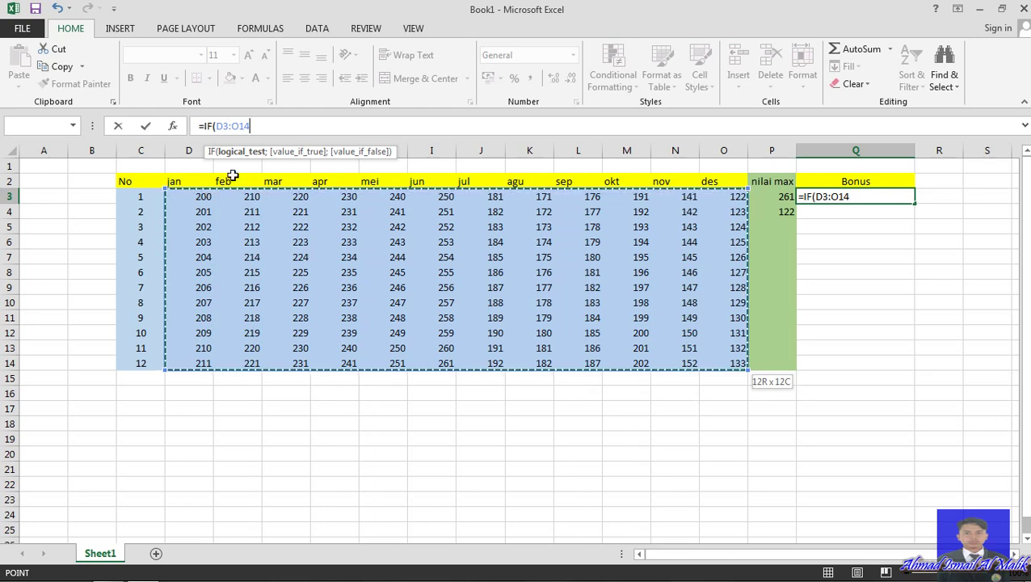
{"action": "left_click", "coordinate": [274, 127]}
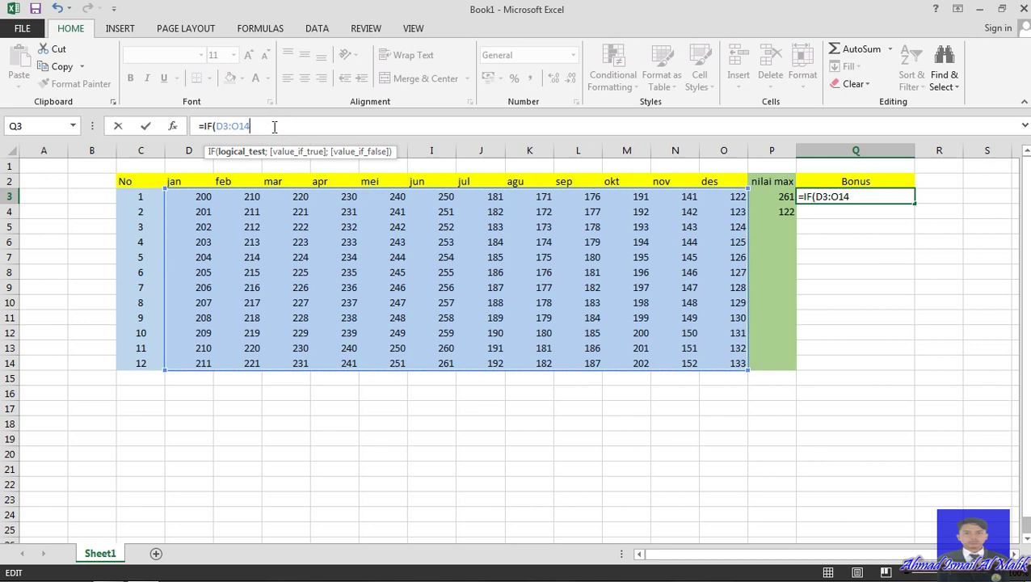
{"action": "type", "text": ">150;"}
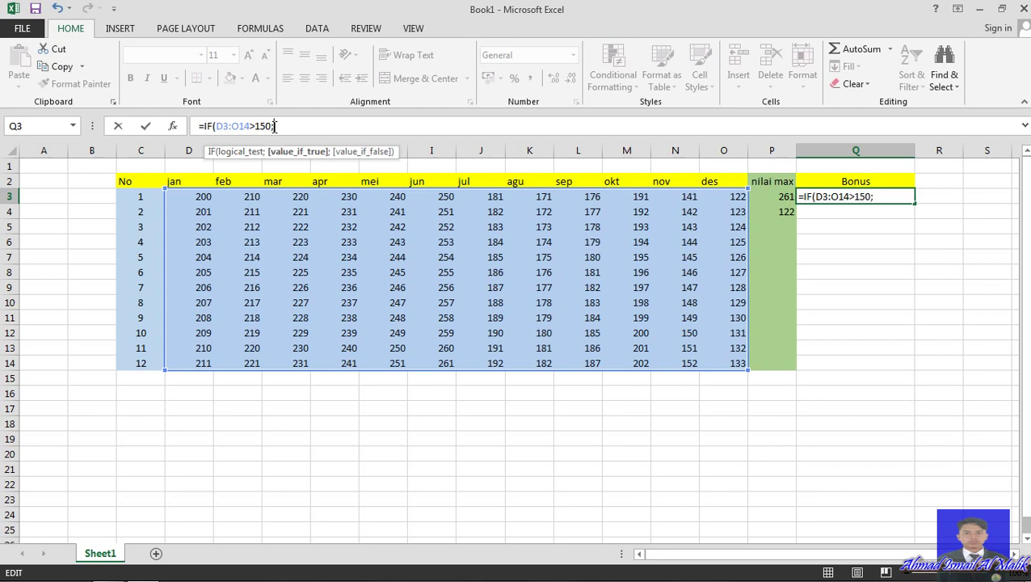
Step: Add "Dapat Bonus" as the IF formula's true result and an empty text as its false result
{"action": "type", "text": " \"\""}
{"action": "key", "text": "Left"}
{"action": "type", "text": "Dapat Bonus"}
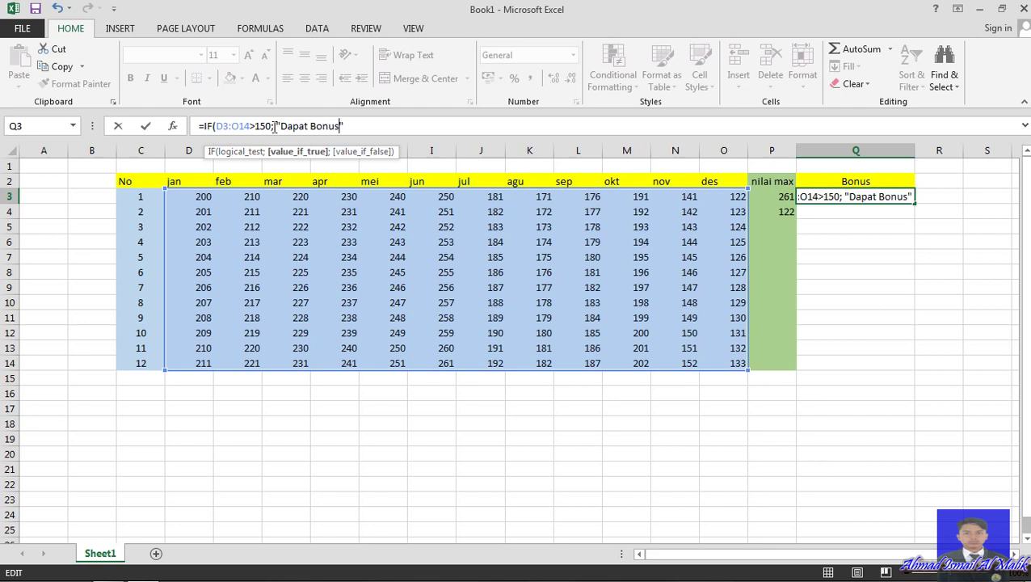
{"action": "key", "text": "Right"}
{"action": "type", "text": ";"}
{"action": "type", "text": " Tidak"}
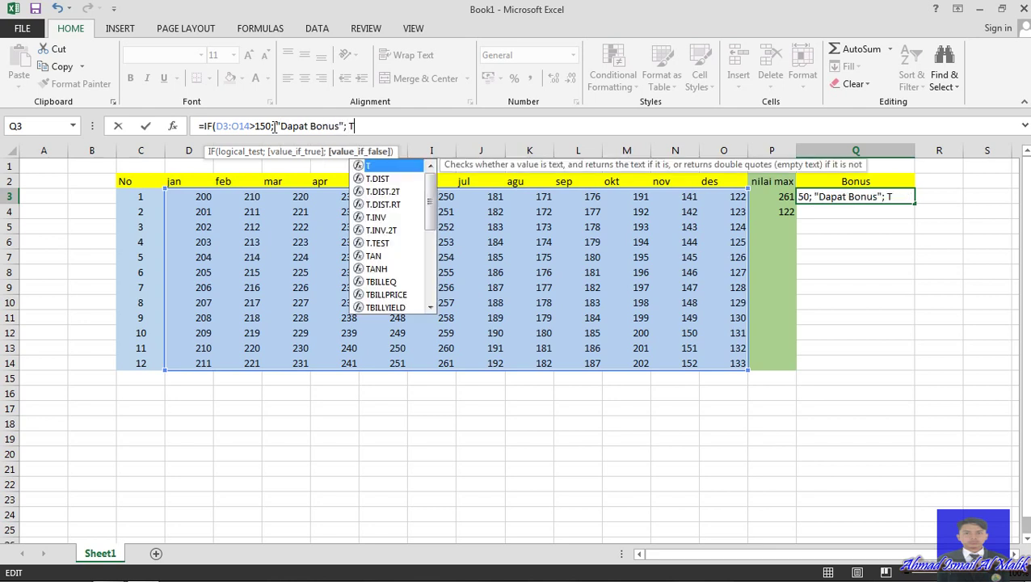
{"action": "key", "text": "BackSpace"}
{"action": "key", "text": "BackSpace"}
{"action": "key", "text": "BackSpace"}
{"action": "key", "text": "BackSpace"}
{"action": "key", "text": "BackSpace"}
{"action": "type", "text": "\"i"}
{"action": "type", "text": "\""}
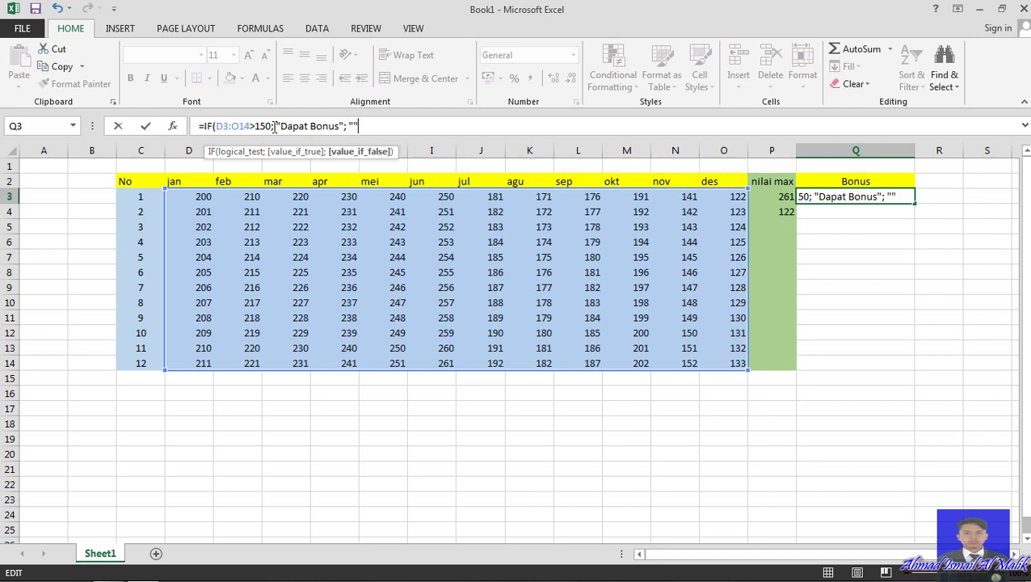
Step: Replace both text arguments of the IF formula with a single true result reading "Dapat Bonus"
{"action": "key", "text": "Left"}
{"action": "left_click", "coordinate": [280, 122], "text": "shift"}
{"action": "type", "text": "i"}
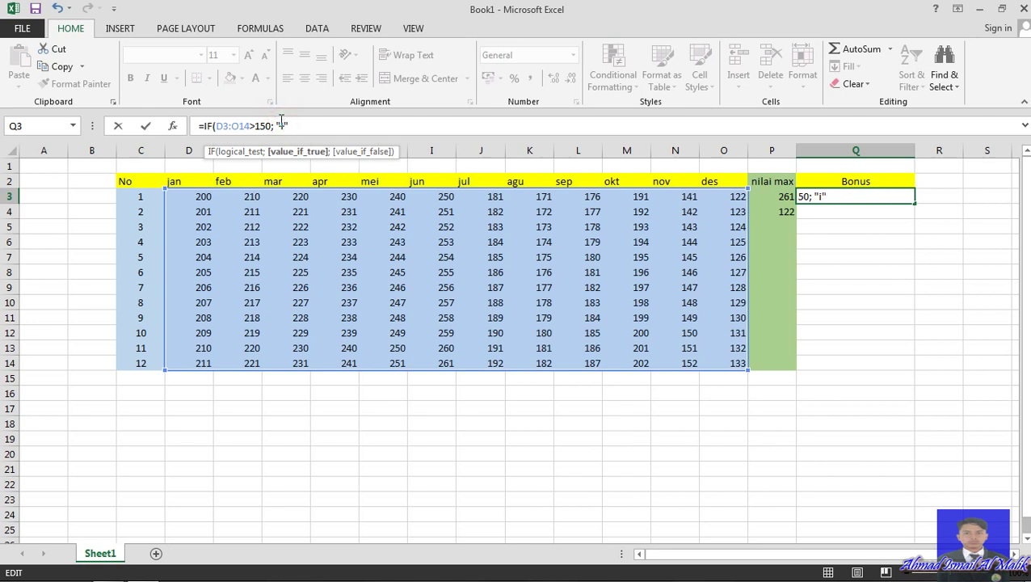
{"action": "key", "text": "BackSpace"}
{"action": "type", "text": "Tidak"}
{"action": "key", "text": "BackSpace"}
{"action": "key", "text": "BackSpace"}
{"action": "key", "text": "BackSpace"}
{"action": "key", "text": "BackSpace"}
{"action": "key", "text": "BackSpace"}
{"action": "type", "text": "Dapat Bonus\""}
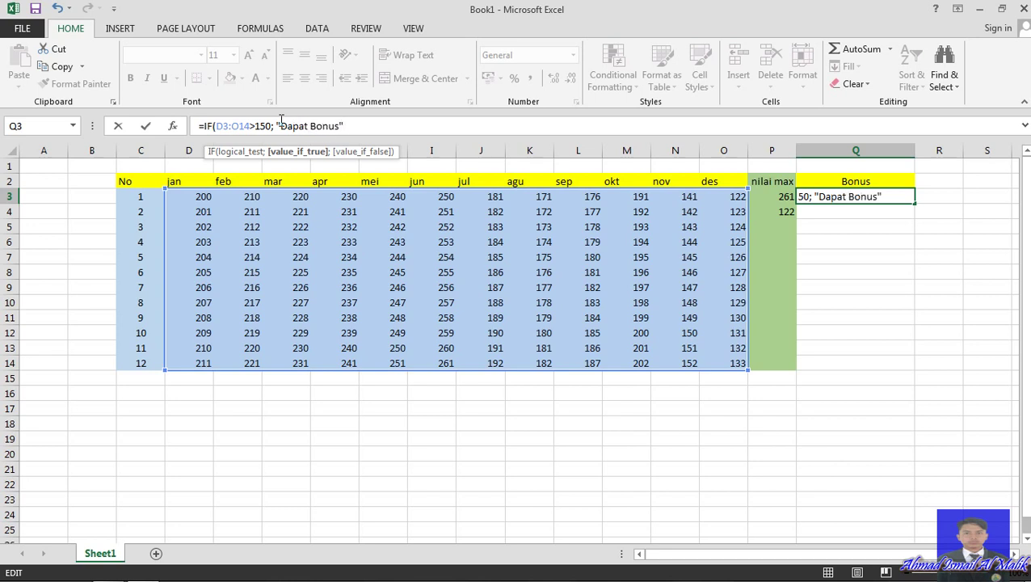
Step: Add "Tidak Dapat Bonus" as the false result and commit the IF formula in cell Q3
{"action": "type", "text": "; \"\""}
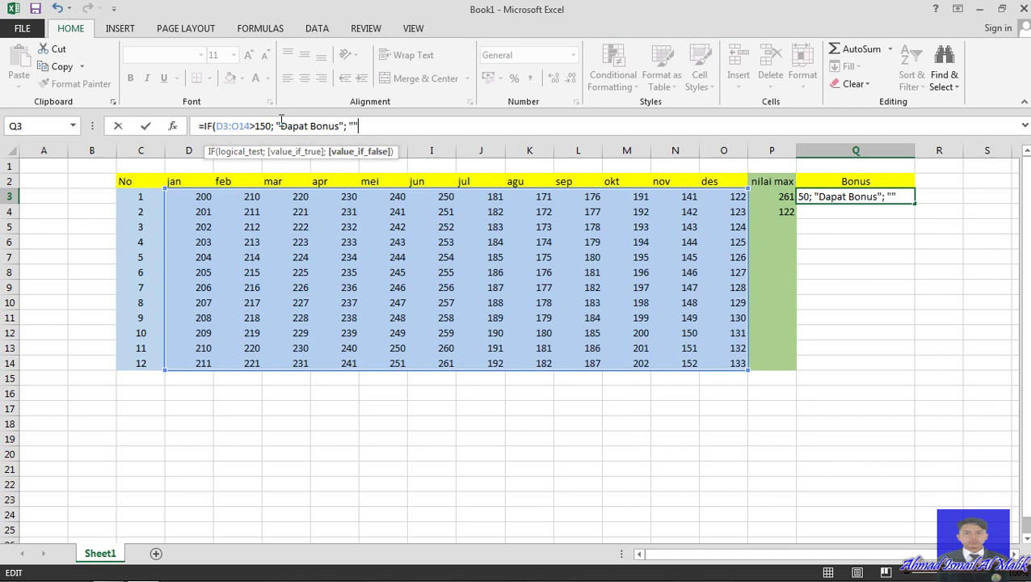
{"action": "key", "text": "Left"}
{"action": "type", "text": "Tidak "}
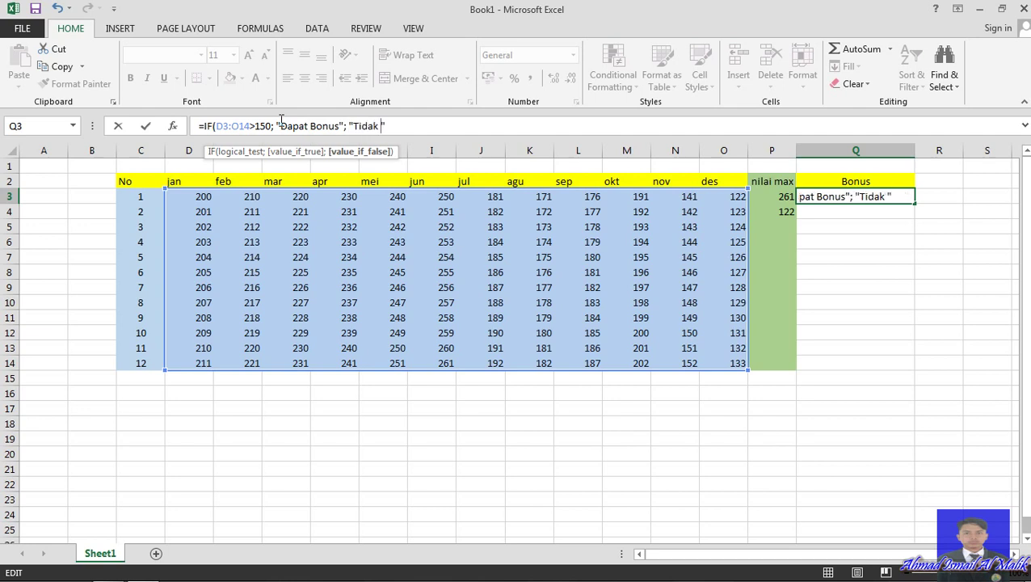
{"action": "type", "text": "Dapat "}
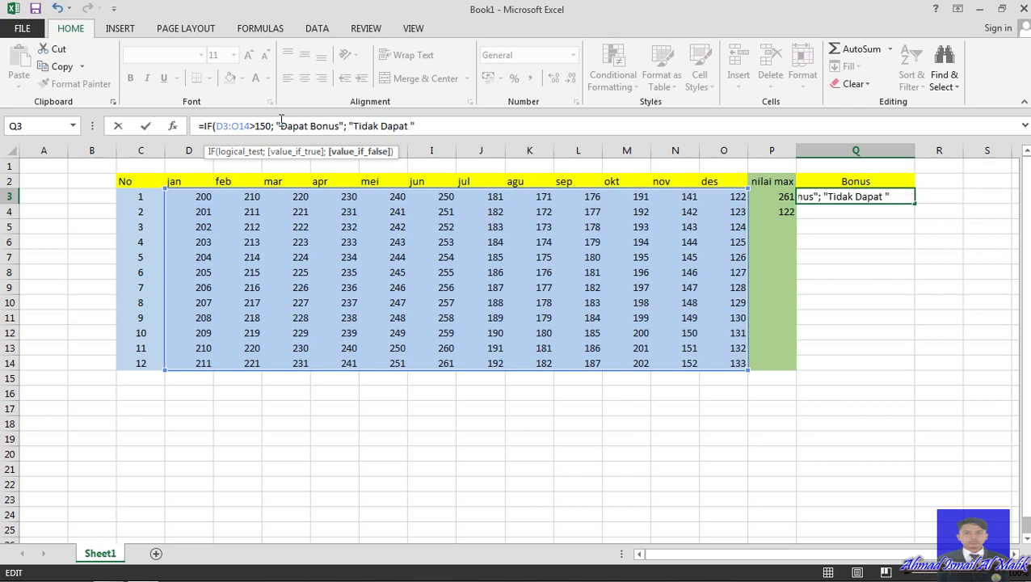
{"action": "type", "text": "Bonus"}
{"action": "key", "text": "Return"}
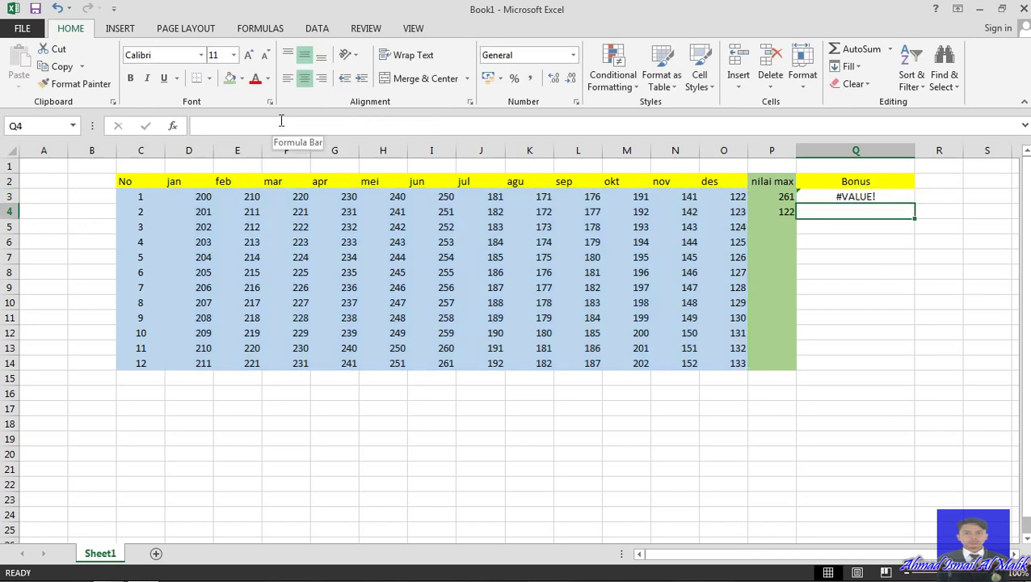
Step: Replace the D3:O14 range in cell Q3's IF formula with cell O3 as the tested value and commit the formula
{"action": "key", "text": "Up"}
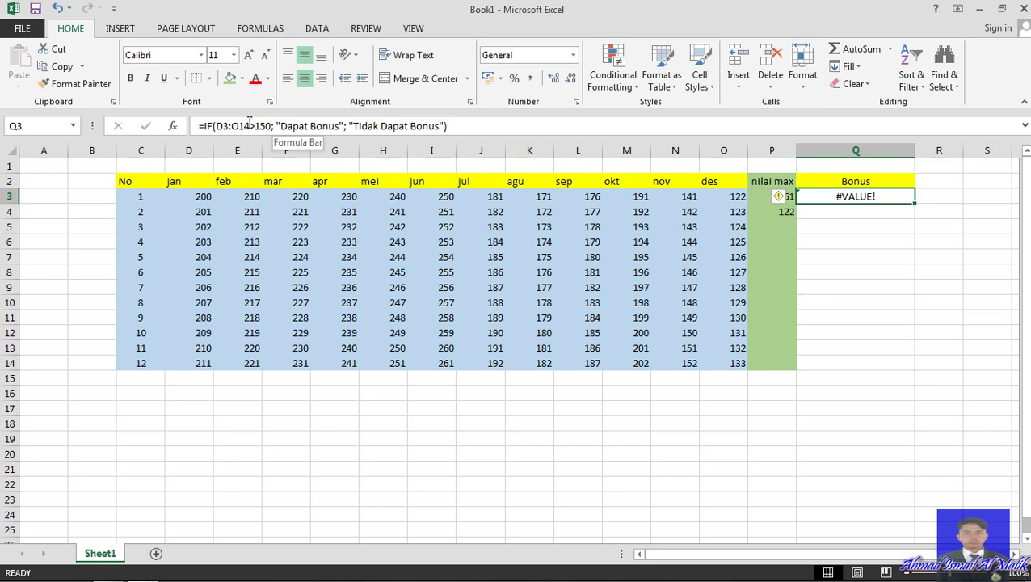
{"action": "left_click", "coordinate": [249, 126]}
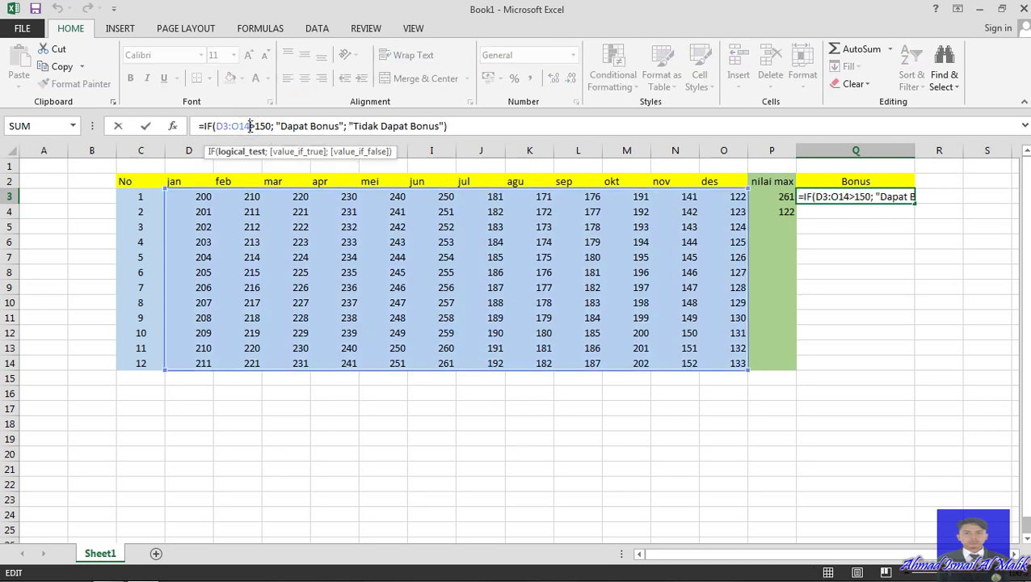
{"action": "key", "text": "BackSpace"}
{"action": "key", "text": "BackSpace"}
{"action": "key", "text": "BackSpace"}
{"action": "key", "text": "BackSpace"}
{"action": "key", "text": "BackSpace"}
{"action": "key", "text": "BackSpace"}
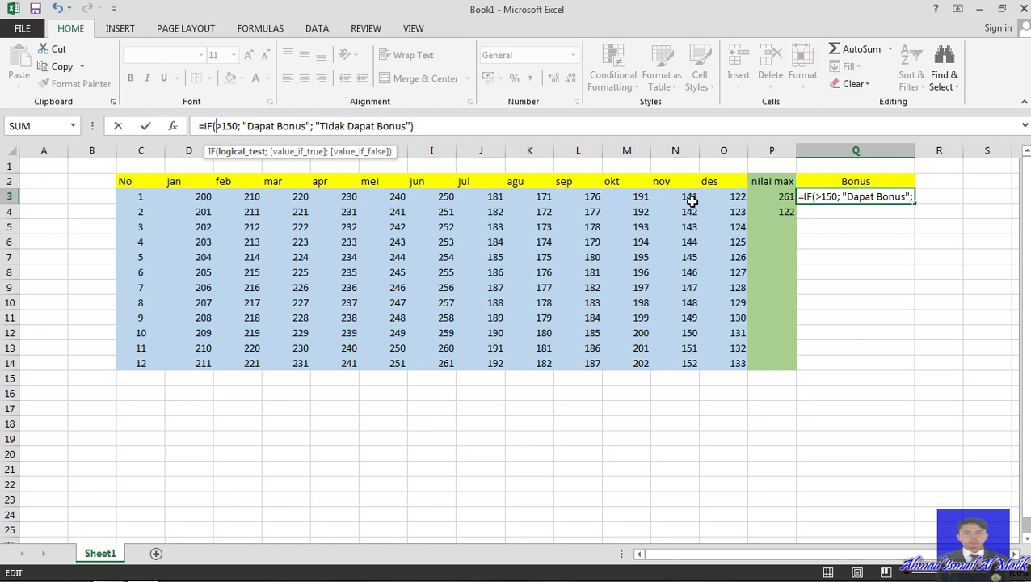
{"action": "left_click", "coordinate": [692, 334]}
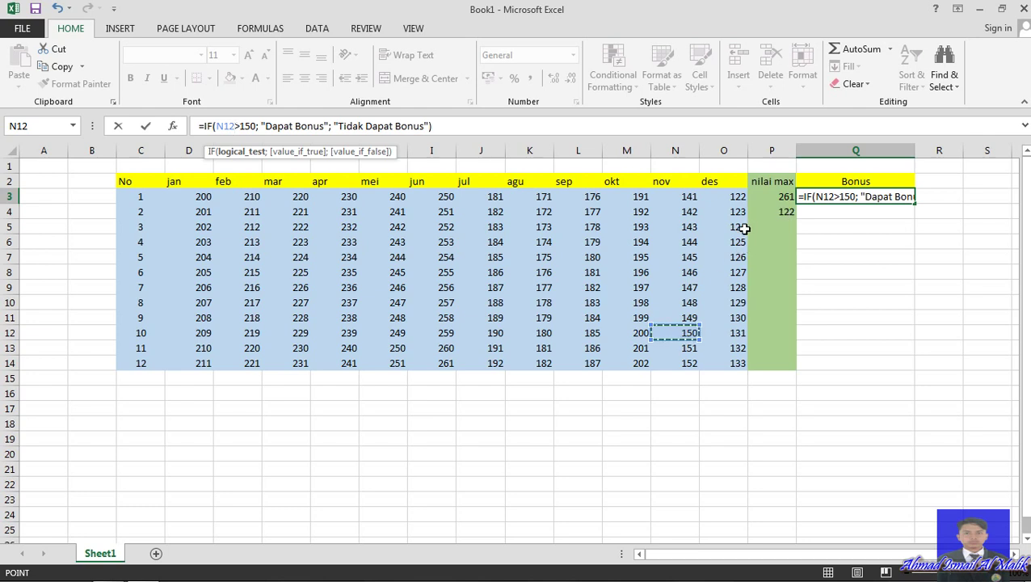
{"action": "left_click", "coordinate": [741, 196]}
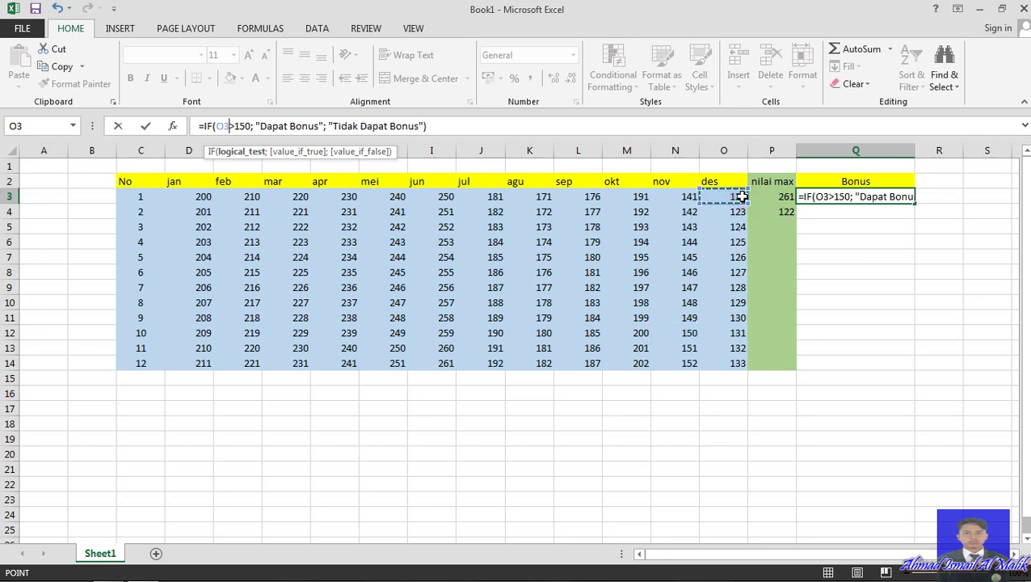
{"action": "left_click", "coordinate": [633, 125]}
{"action": "key", "text": "Return"}
{"action": "key", "text": "Return"}
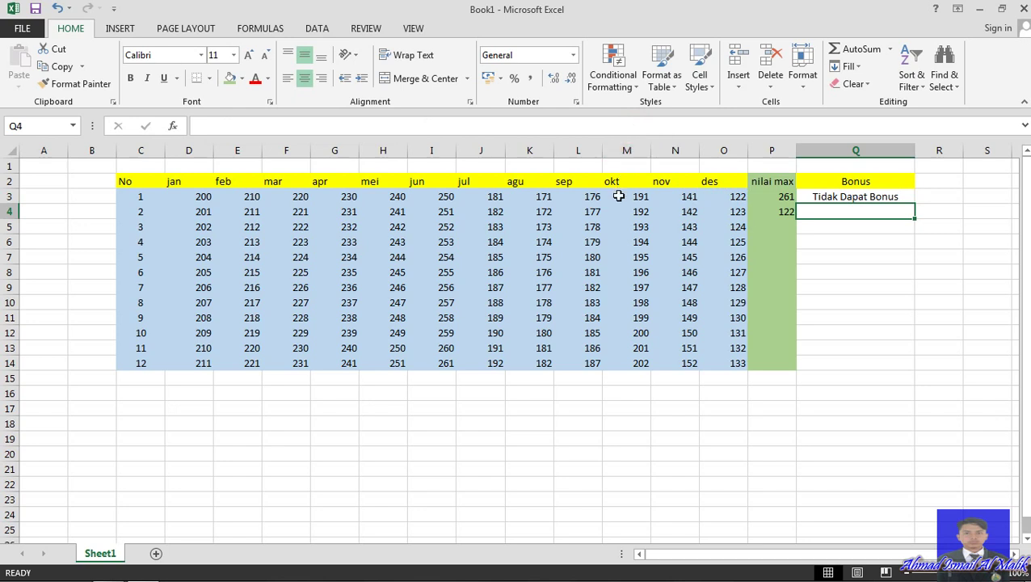
{"action": "left_click_drag", "start_coordinate": [863, 209], "coordinate": [856, 204]}
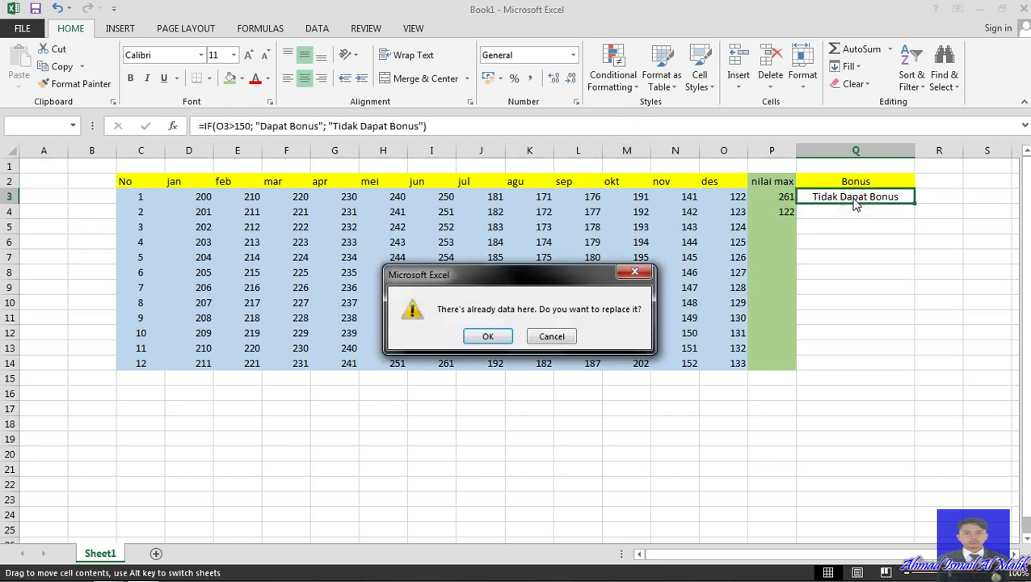
{"action": "left_click", "coordinate": [631, 272]}
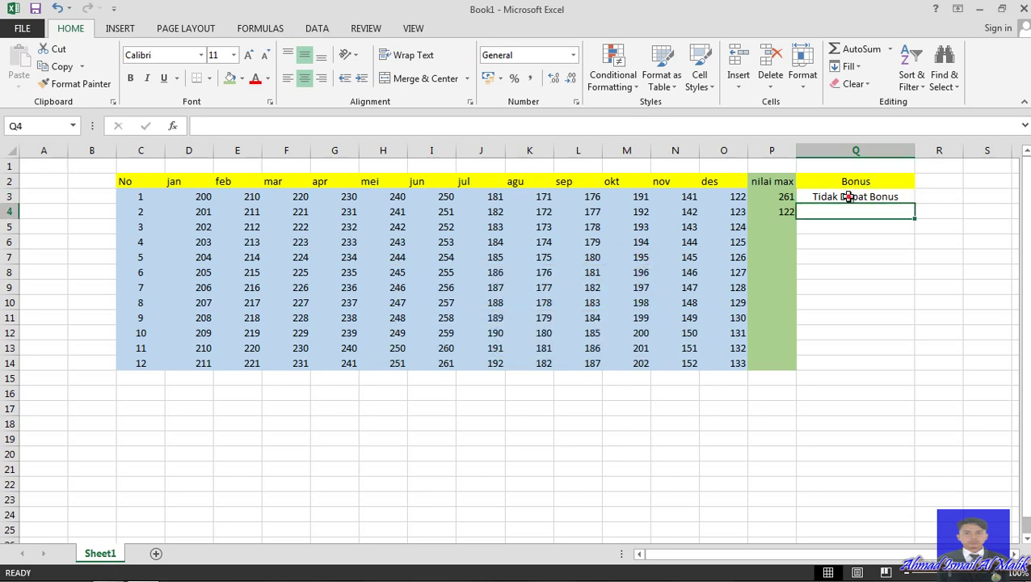
{"action": "left_click", "coordinate": [848, 197]}
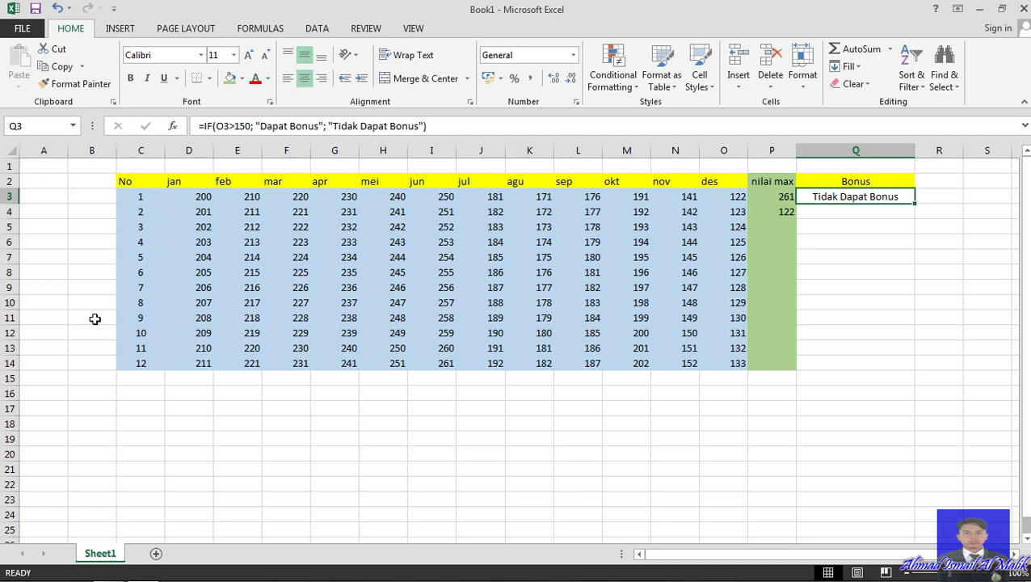
Step: Look up the NOW function by starting a formula in the empty cell H16, and clear the entry
{"action": "left_click", "coordinate": [386, 394]}
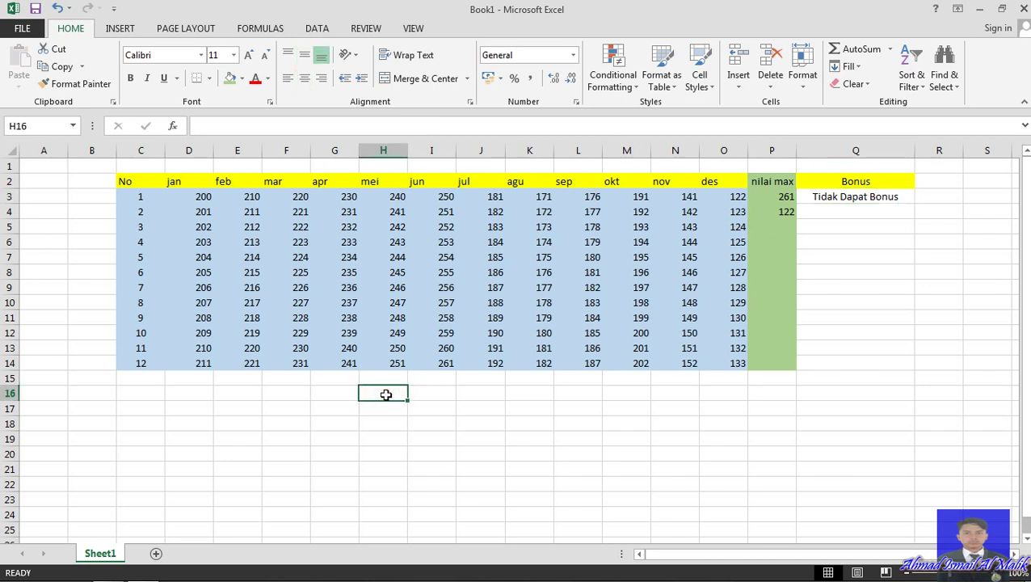
{"action": "type", "text": "=no"}
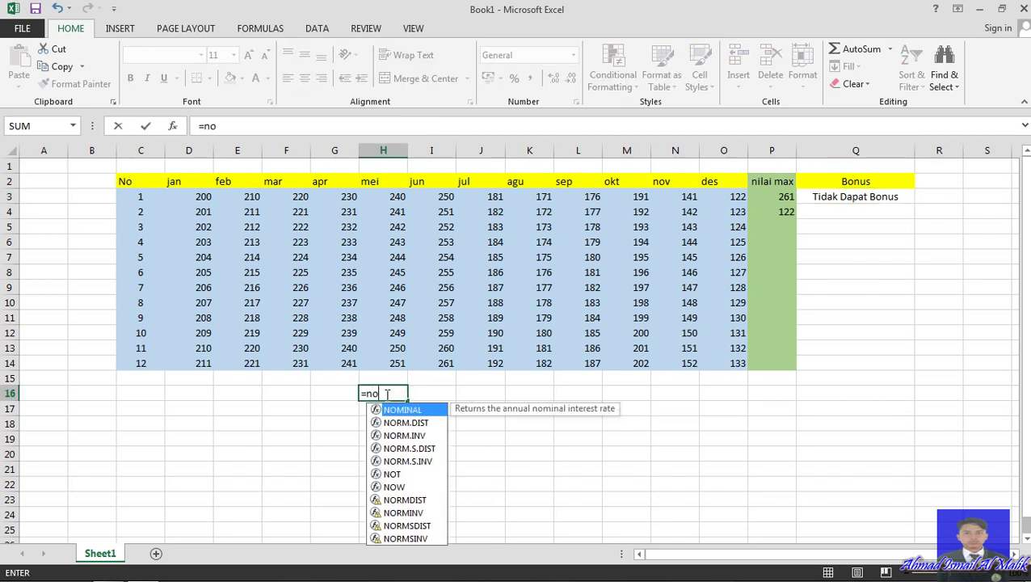
{"action": "key", "text": "BackSpace"}
{"action": "key", "text": "BackSpace"}
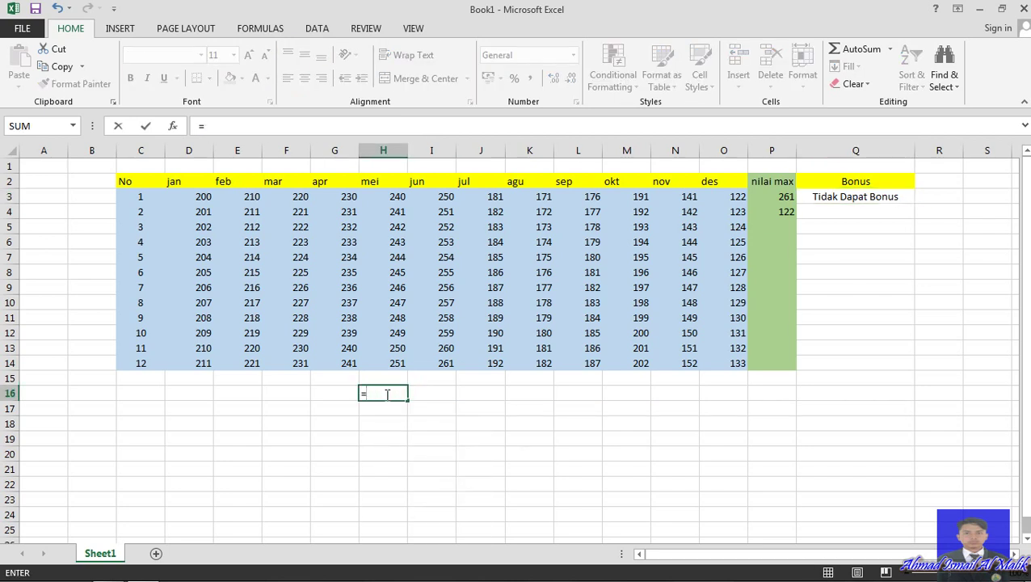
{"action": "type", "text": "now"}
{"action": "key", "text": "BackSpace"}
{"action": "key", "text": "BackSpace"}
{"action": "key", "text": "BackSpace"}
{"action": "key", "text": "BackSpace"}
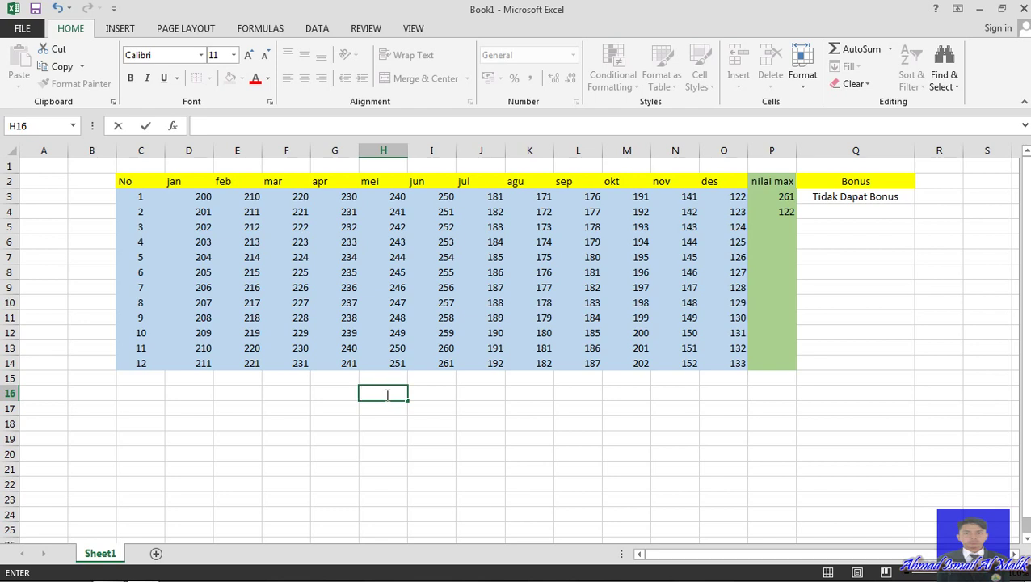
Step: Look up the descriptions of the UPPER and IF functions in cell H16, discarding each unfinished formula
{"action": "type", "text": "=upp"}
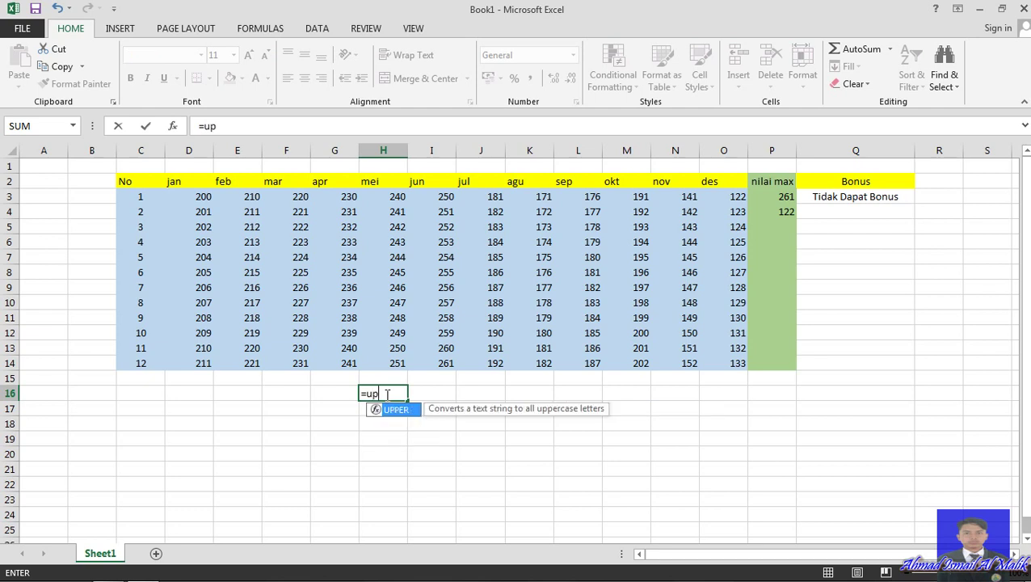
{"action": "key", "text": "BackSpace"}
{"action": "key", "text": "BackSpace"}
{"action": "key", "text": "Escape"}
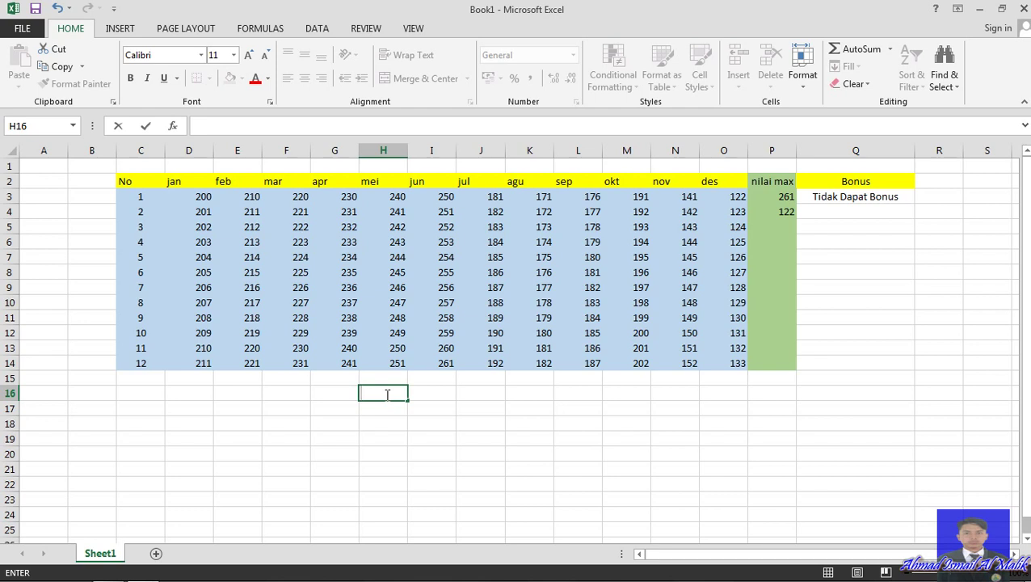
{"action": "type", "text": "=if"}
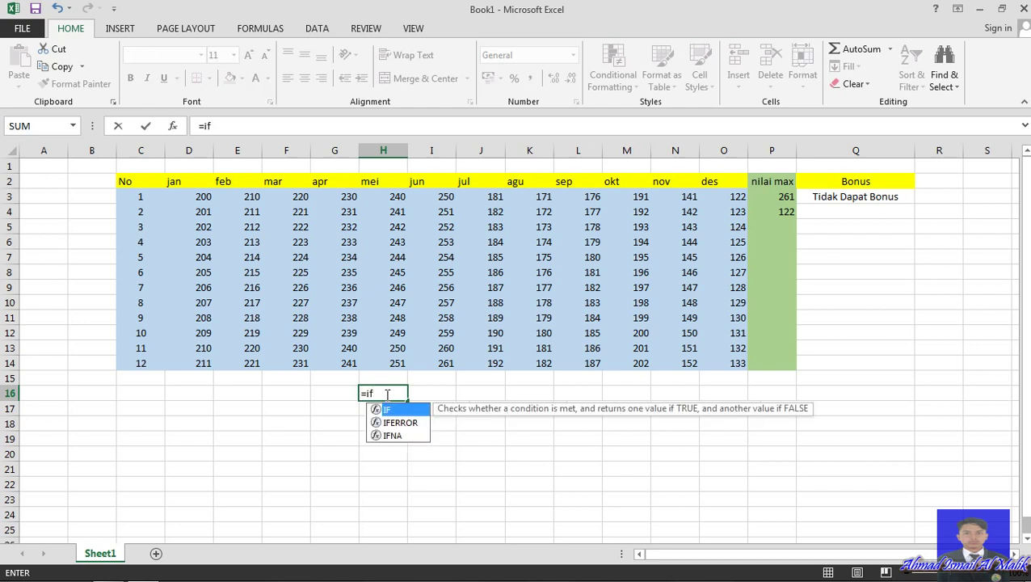
{"action": "key", "text": "Escape"}
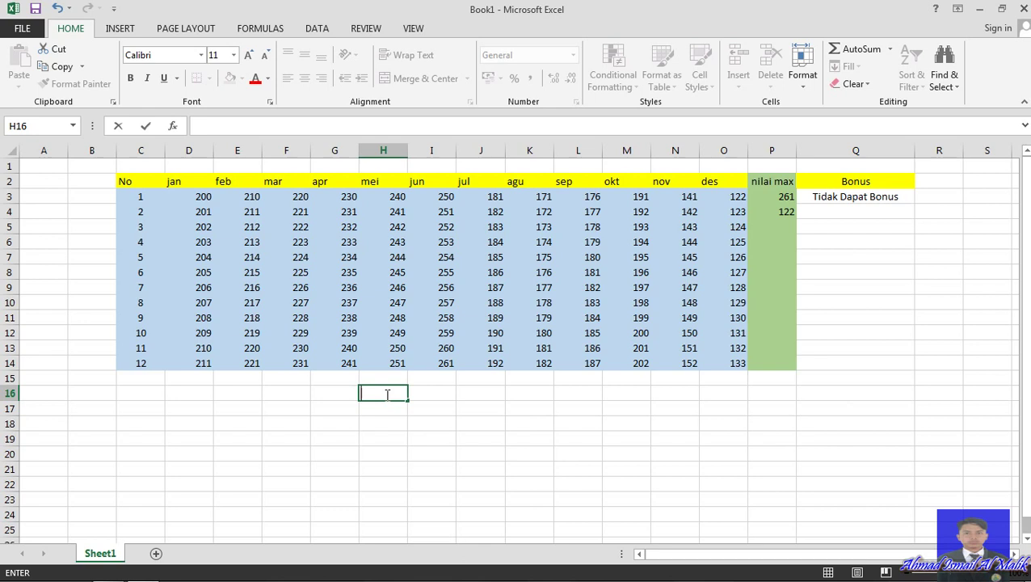